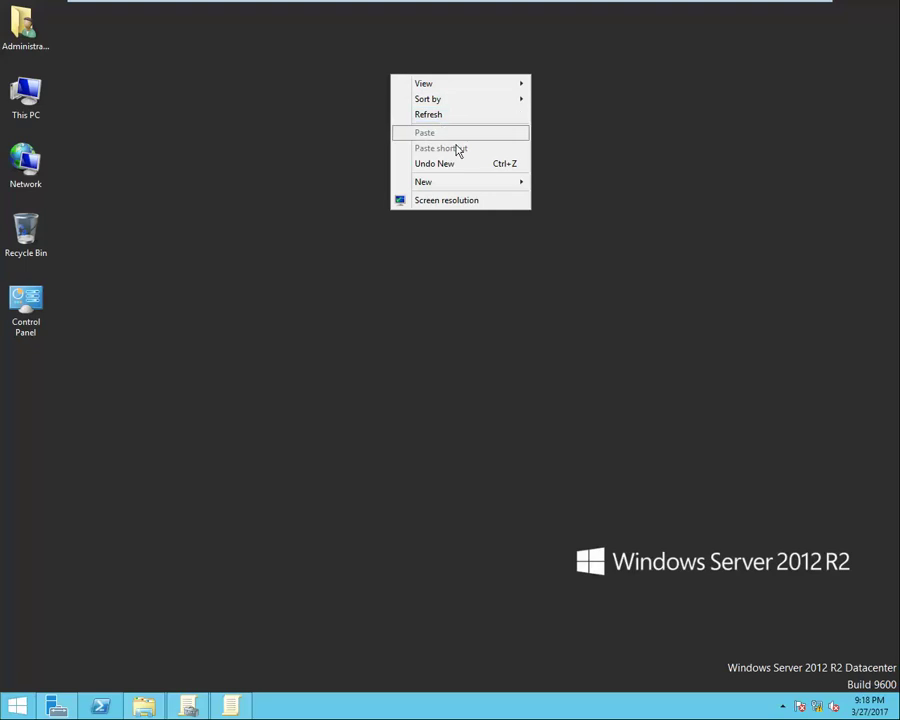
Step: Create a 'New folder' on the desktop and delete it to the Recycle Bin
{"action": "mouse_move", "coordinate": [496, 184]}
{"action": "left_click", "coordinate": [566, 186]}
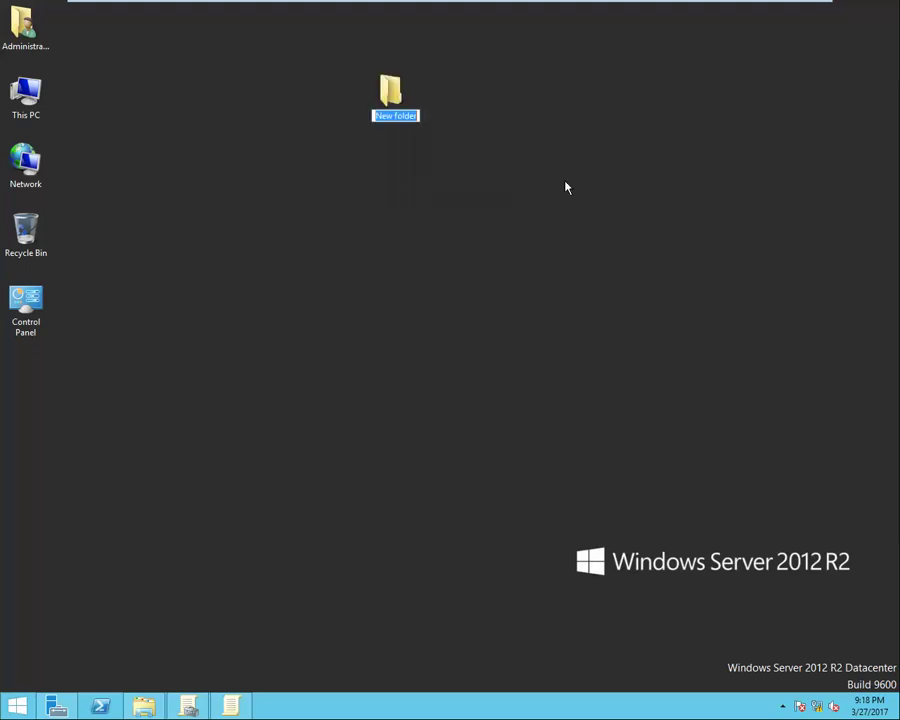
{"action": "key", "text": "Return"}
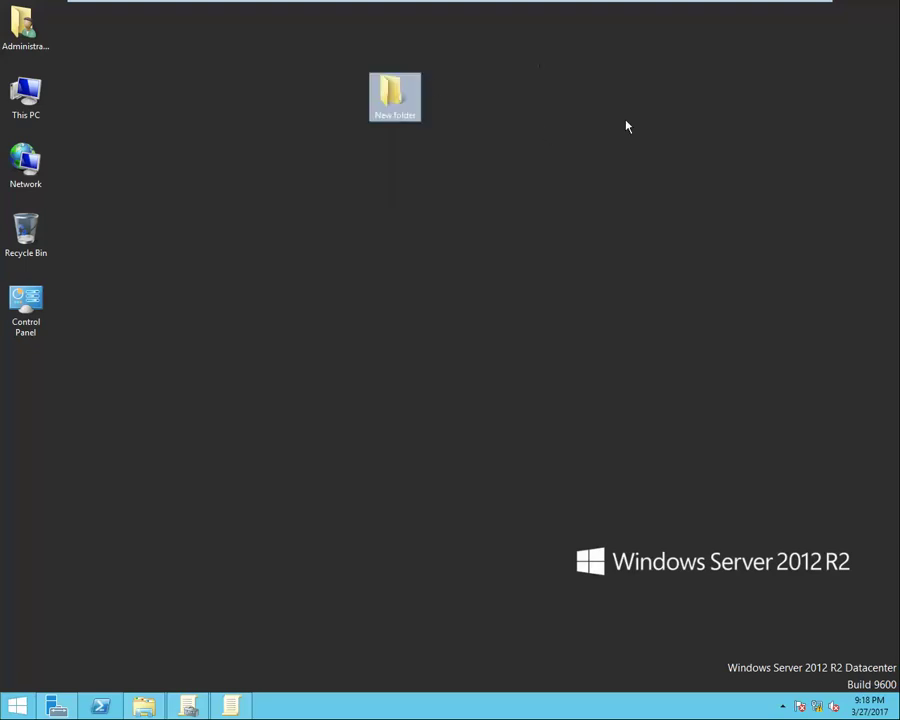
{"action": "left_click", "coordinate": [510, 94]}
{"action": "left_click", "coordinate": [398, 95]}
{"action": "key", "text": "Delete"}
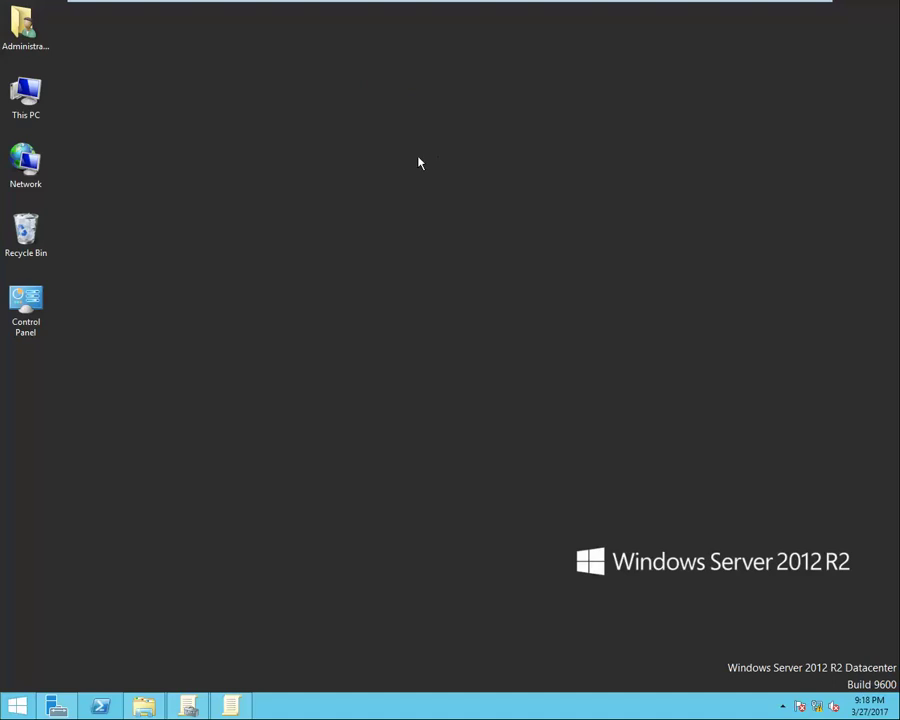
Step: Check the Recycle Bin, then empty it to permanently delete the folder
{"action": "double_click", "coordinate": [26, 232]}
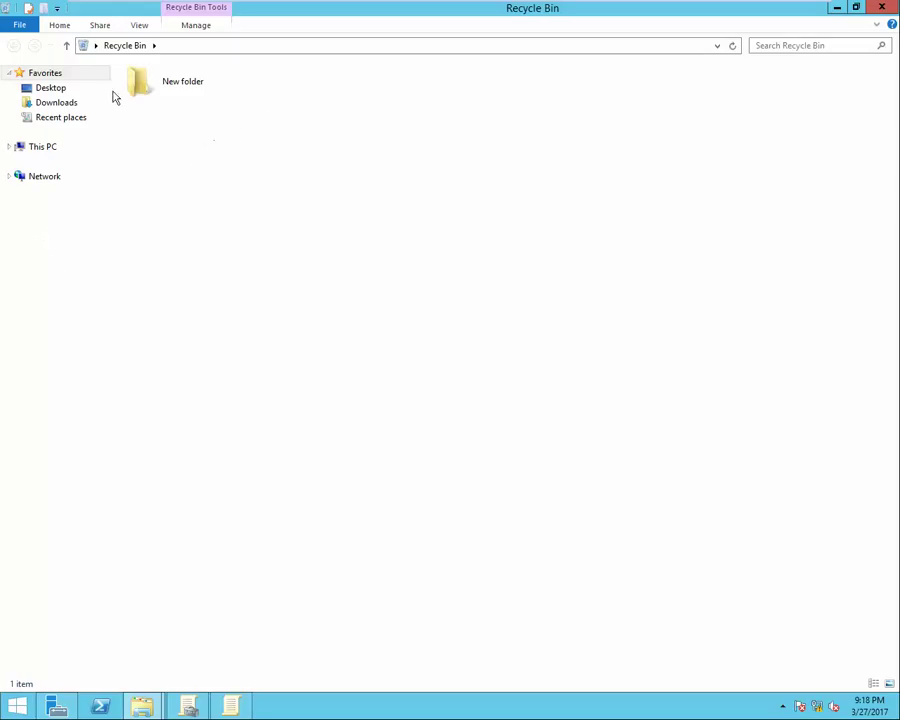
{"action": "left_click", "coordinate": [882, 8]}
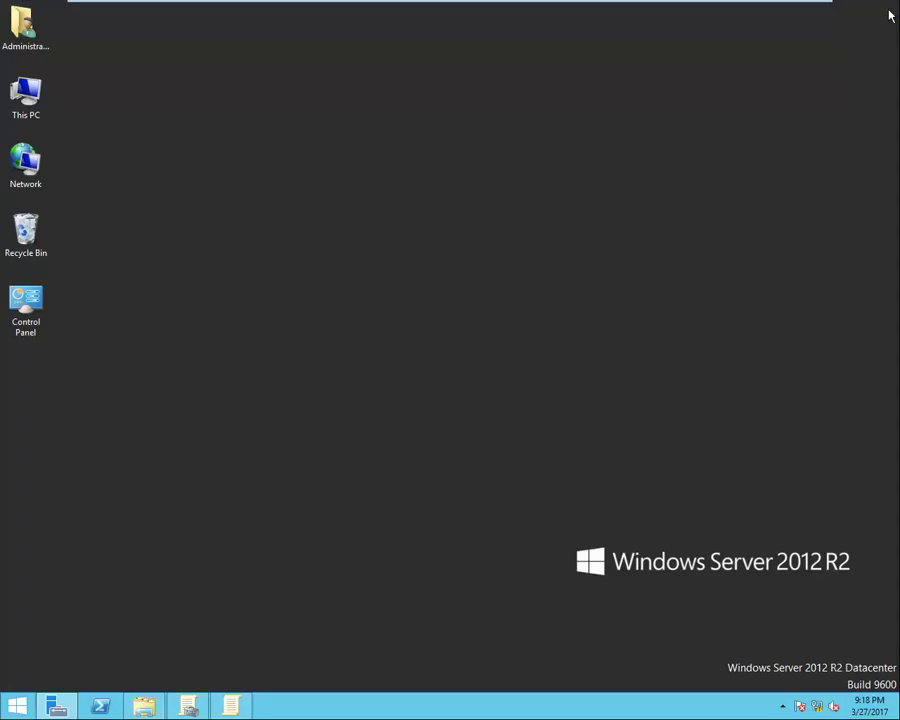
{"action": "right_click", "coordinate": [40, 232]}
{"action": "left_click", "coordinate": [97, 255]}
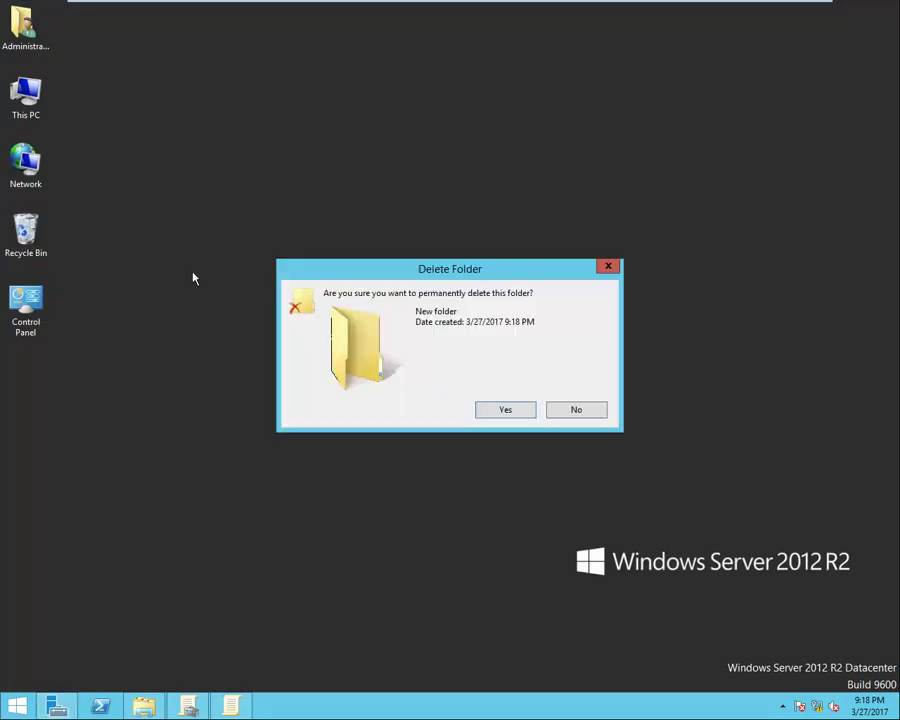
{"action": "left_click", "coordinate": [498, 406]}
Step: Refresh the desktop and return to the Group Policy Management window
{"action": "left_click_drag", "start_coordinate": [351, 233], "coordinate": [283, 98]}
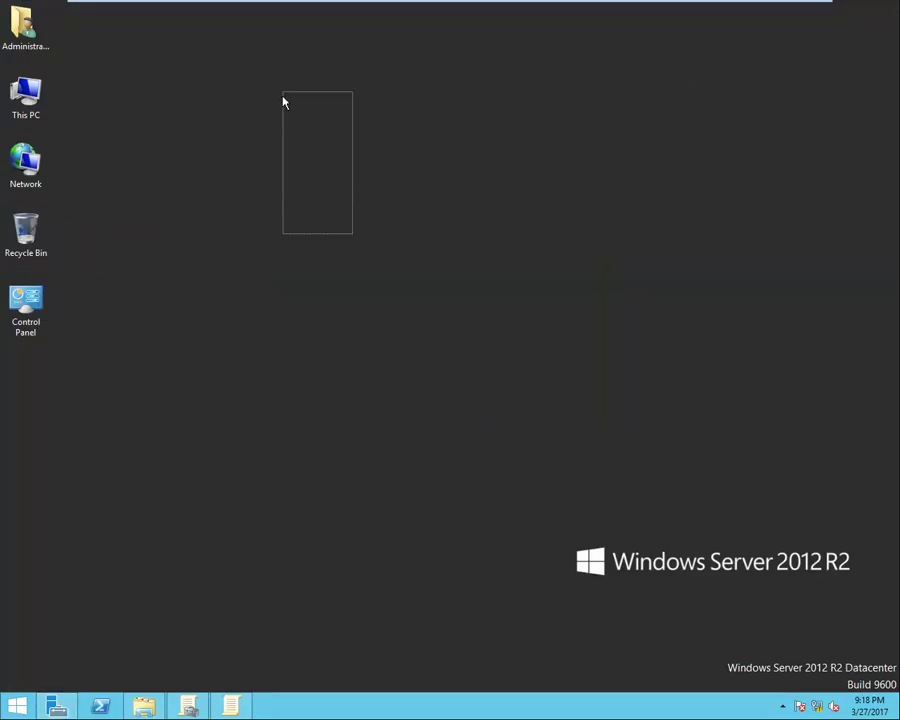
{"action": "right_click", "coordinate": [353, 235]}
{"action": "left_click", "coordinate": [381, 274]}
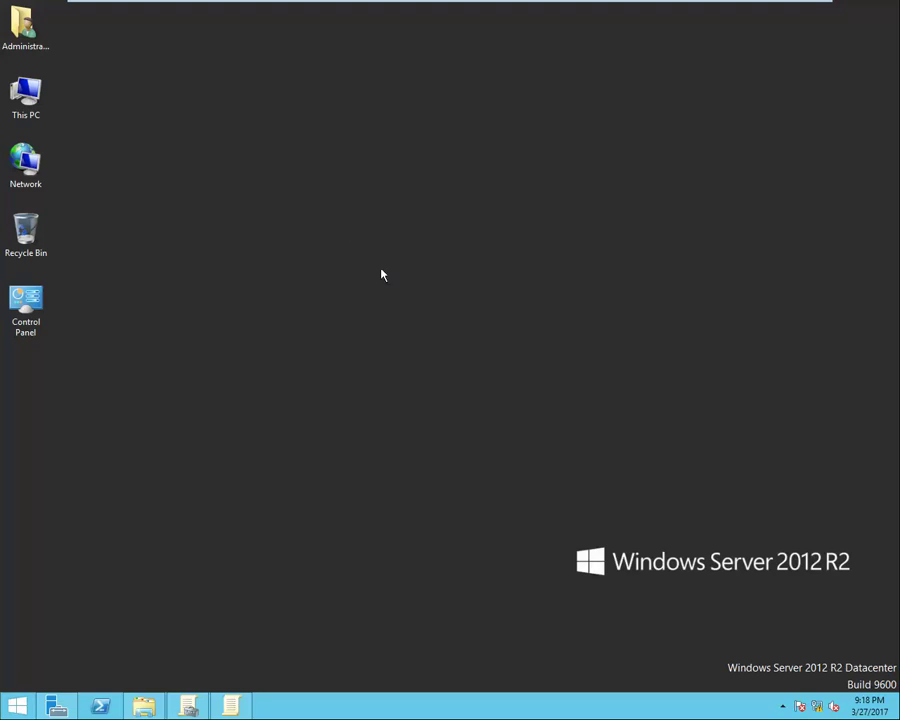
{"action": "left_click", "coordinate": [196, 709]}
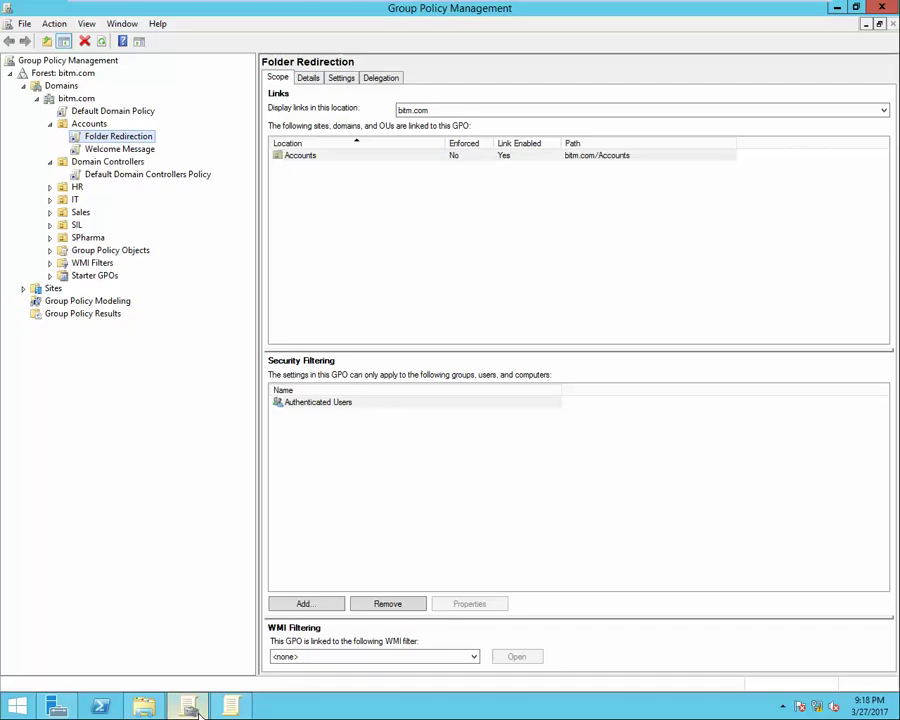
Step: Close Group Policy Management and the Group Policy Management Editor
{"action": "left_click", "coordinate": [881, 8]}
{"action": "left_click", "coordinate": [187, 707]}
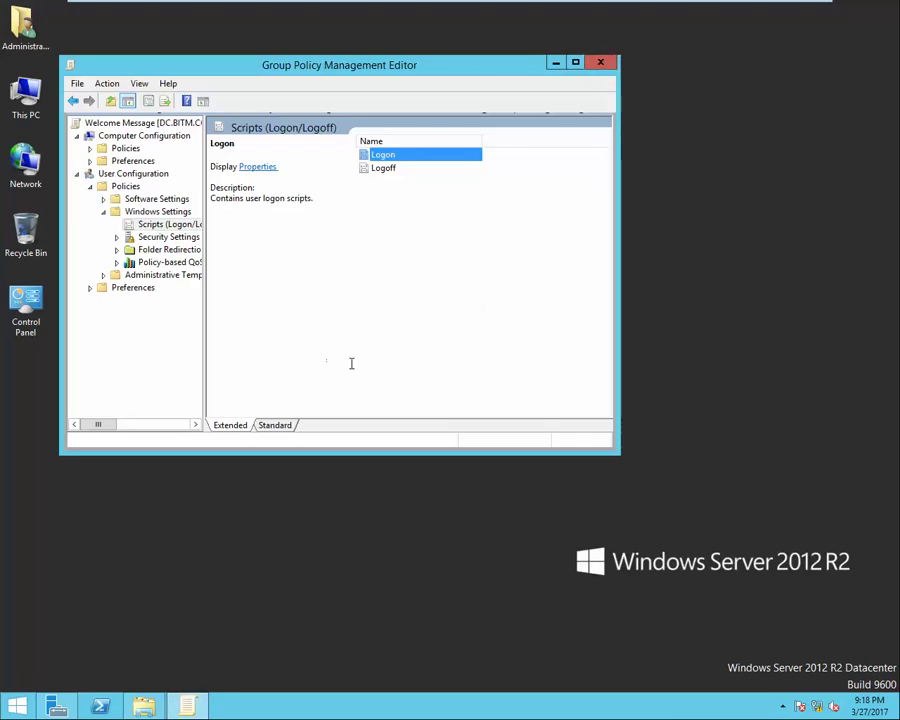
{"action": "left_click", "coordinate": [599, 64]}
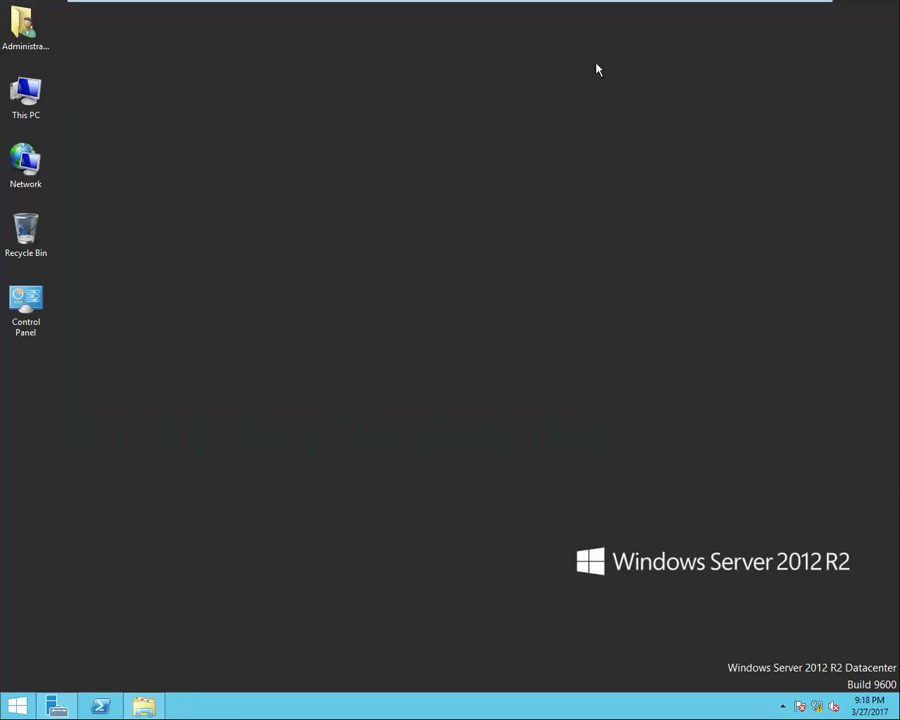
Step: Launch Active Directory Users and Computers from Server Manager's Tools list
{"action": "left_click", "coordinate": [56, 706]}
{"action": "left_click", "coordinate": [799, 40]}
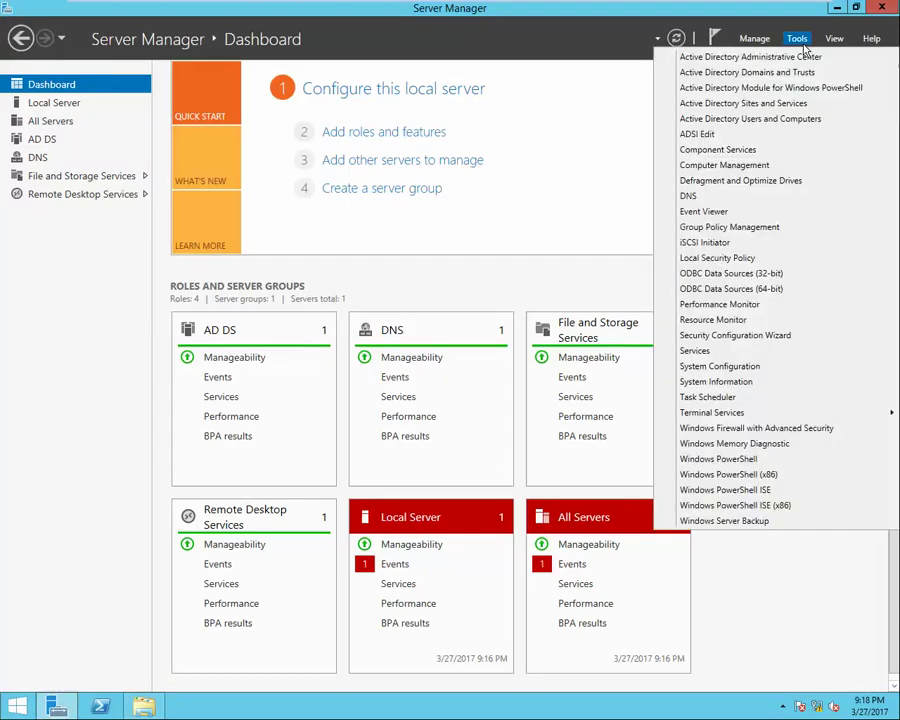
{"action": "left_click", "coordinate": [773, 119]}
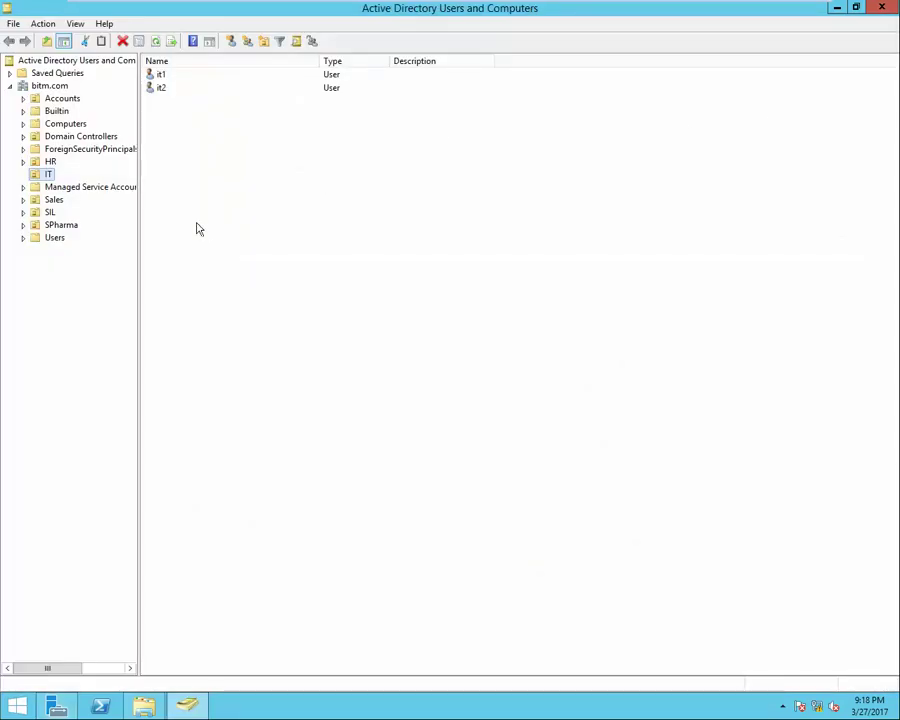
Step: Copy user it2 into a new user named it3 with logon name it3
{"action": "right_click", "coordinate": [159, 117]}
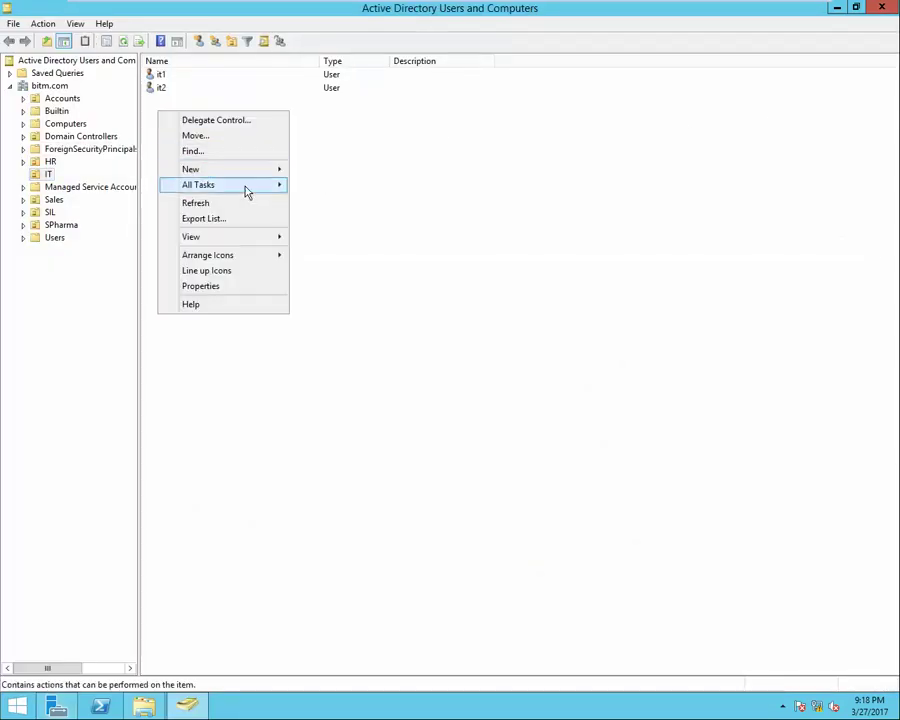
{"action": "mouse_move", "coordinate": [283, 175]}
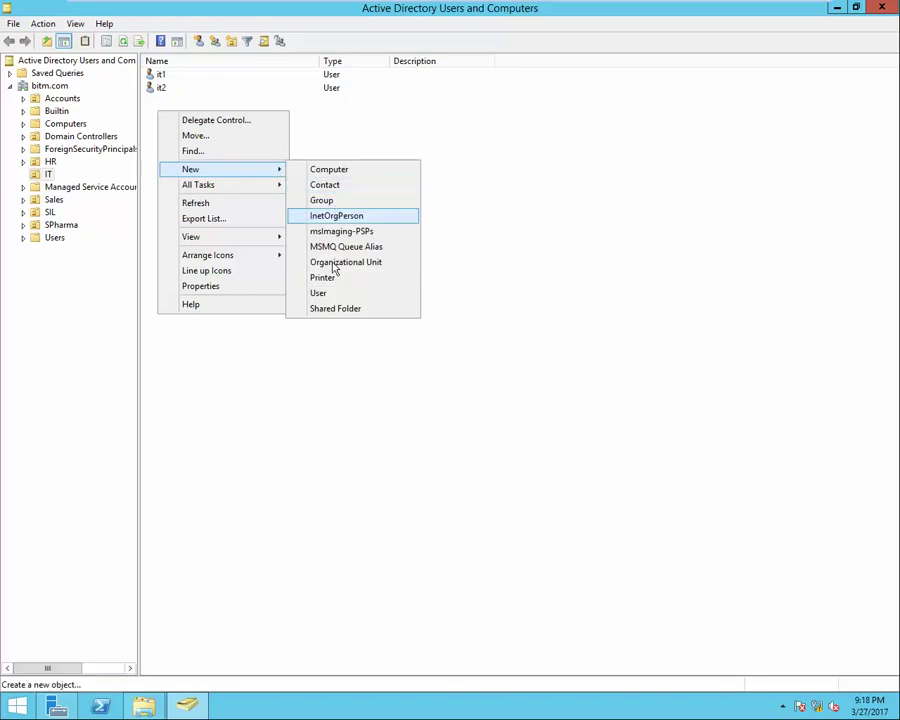
{"action": "left_click", "coordinate": [157, 105]}
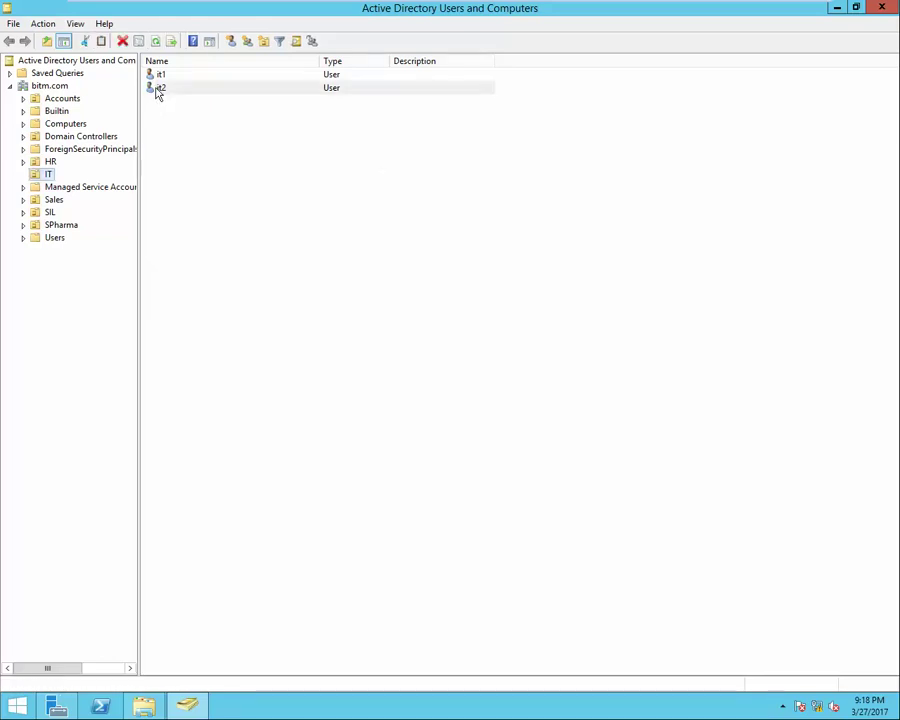
{"action": "left_click", "coordinate": [157, 91]}
{"action": "right_click", "coordinate": [158, 92]}
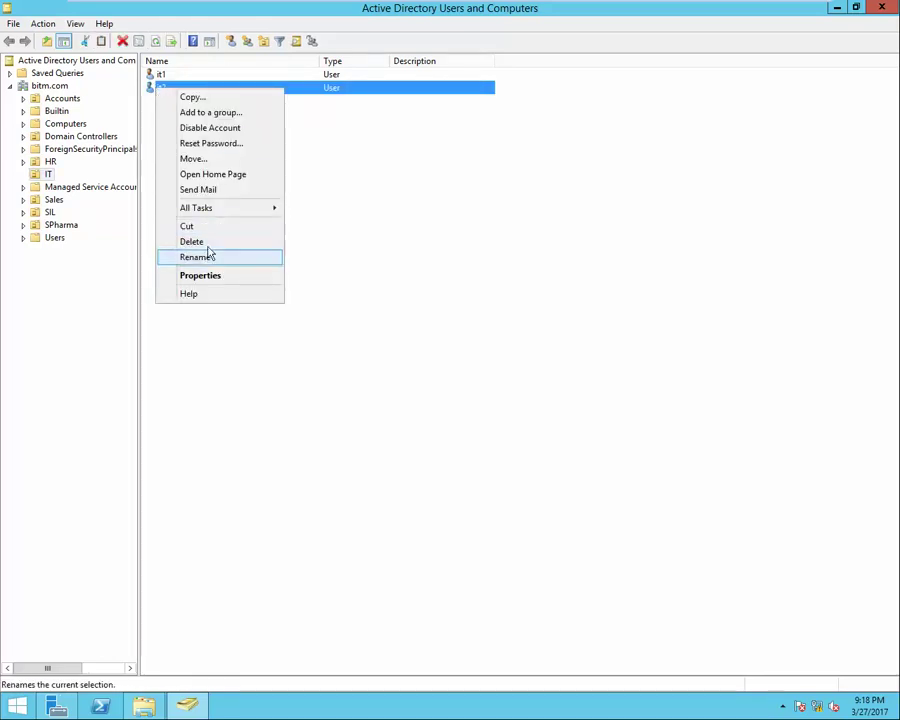
{"action": "left_click", "coordinate": [193, 97]}
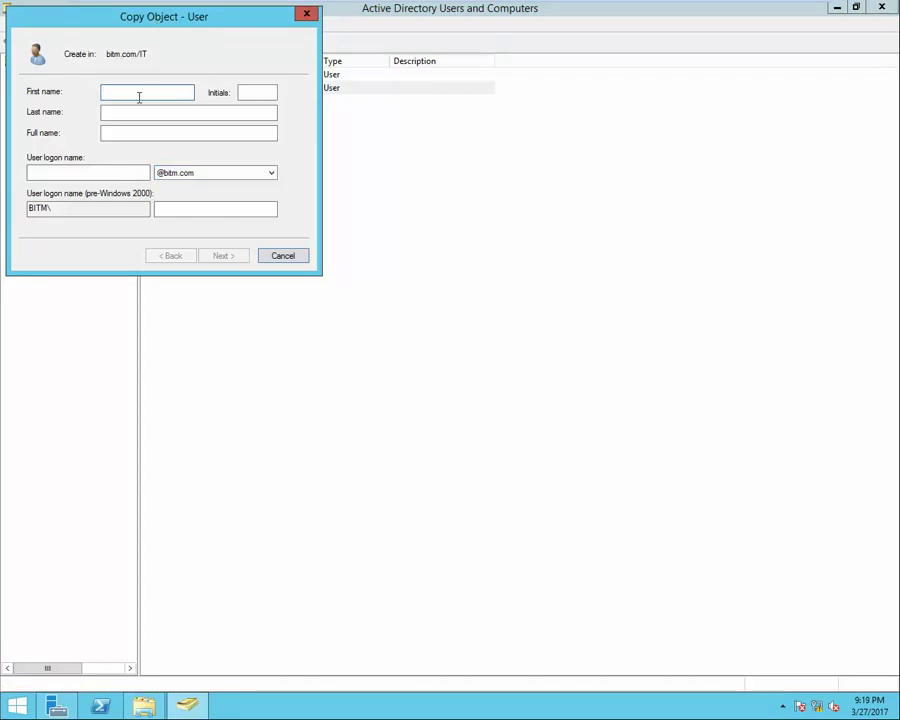
{"action": "type", "text": "3"}
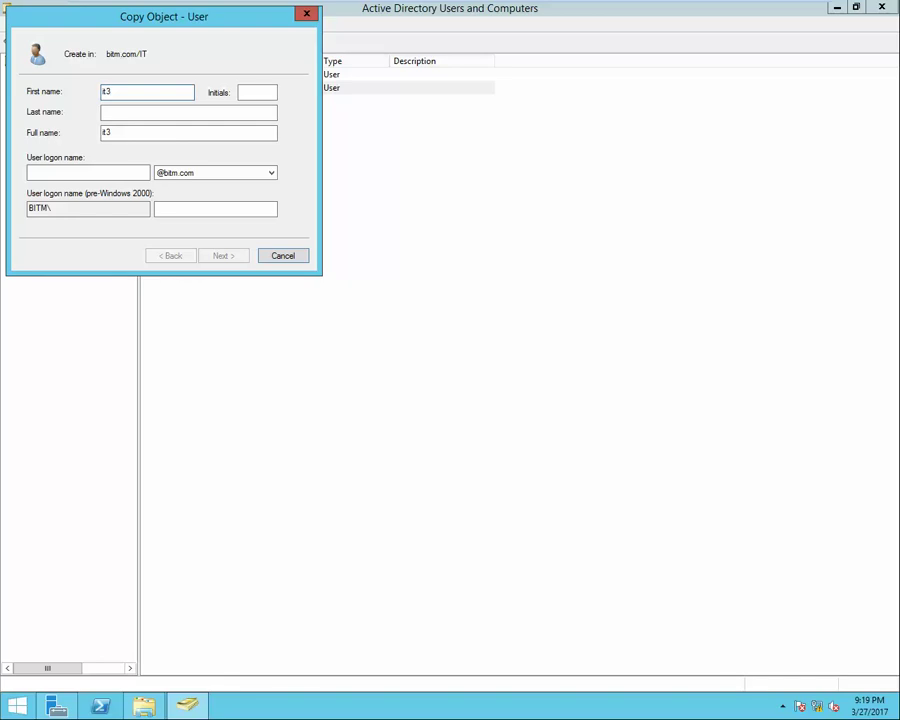
{"action": "left_click", "coordinate": [98, 174]}
{"action": "type", "text": "it3"}
Step: Set and confirm the new user's password, then finish creating it3
{"action": "left_click", "coordinate": [226, 258]}
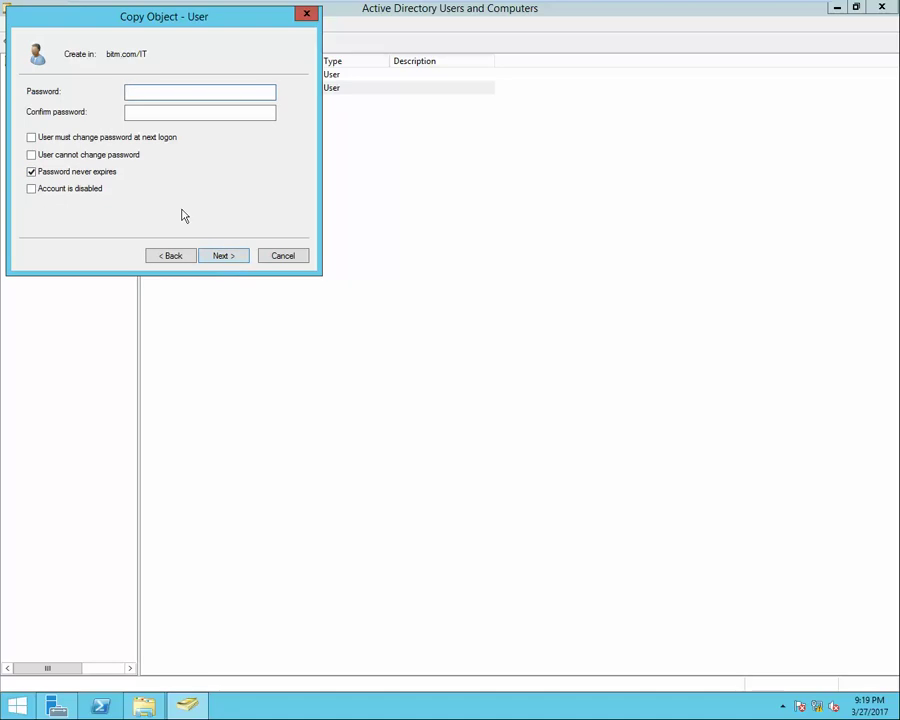
{"action": "type", "text": "P"}
{"action": "key", "text": "Tab"}
{"action": "type", "text": "Pa"}
{"action": "key", "text": "Return"}
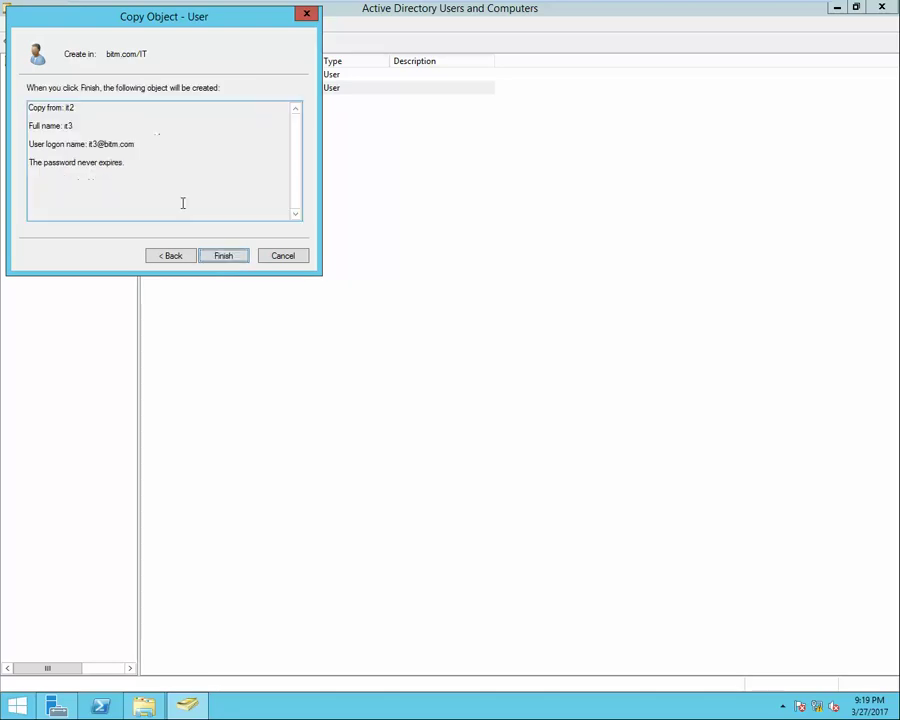
{"action": "key", "text": "Return"}
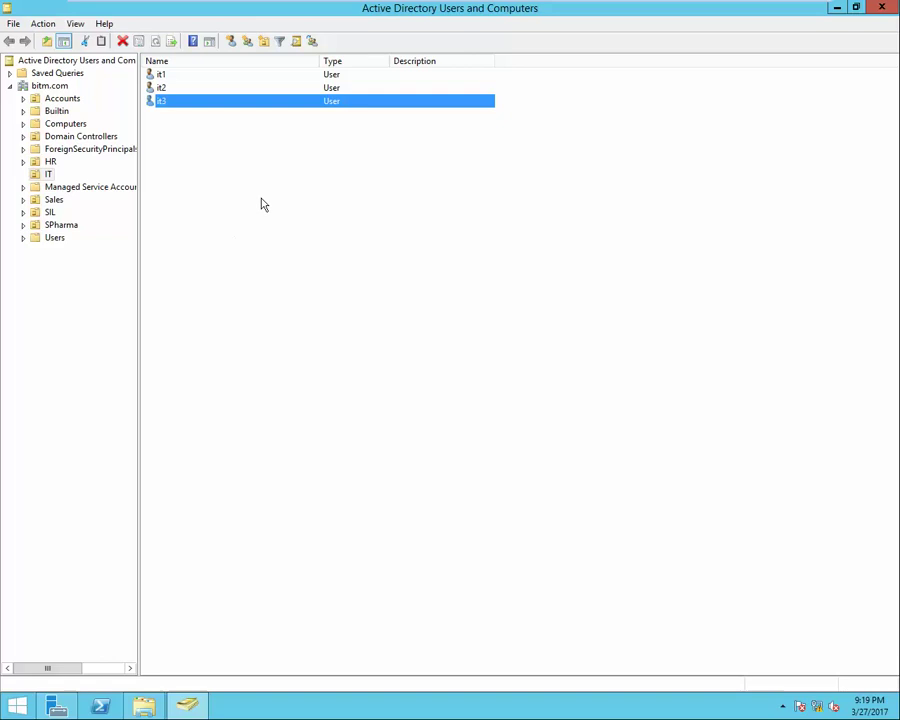
{"action": "left_click", "coordinate": [263, 204]}
Step: Delete user it3 from the IT OU, confirm, and refresh the user list
{"action": "left_click", "coordinate": [166, 107]}
{"action": "right_click", "coordinate": [166, 107]}
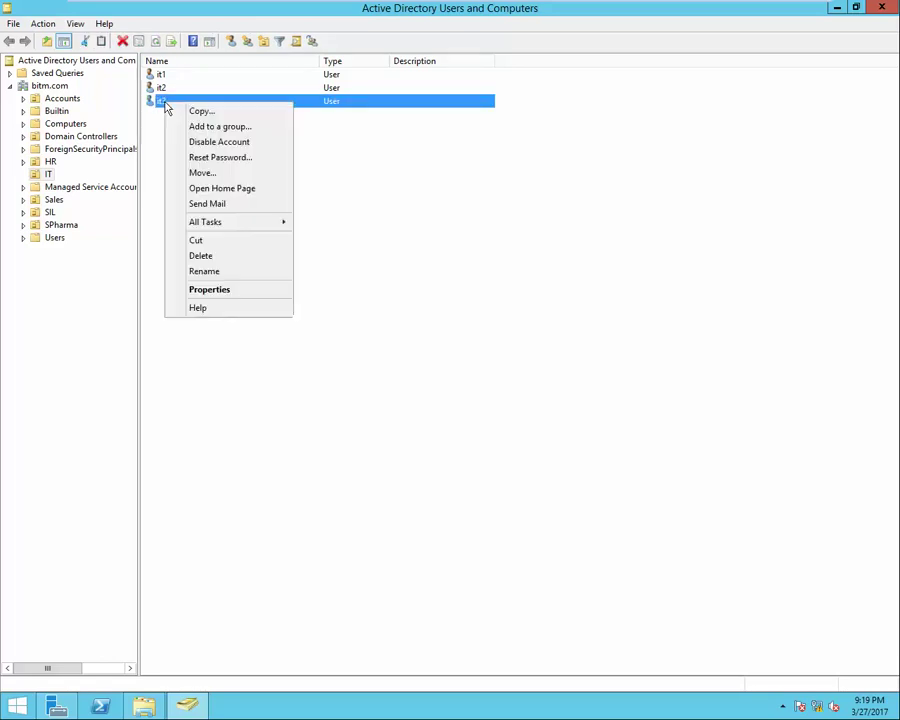
{"action": "left_click", "coordinate": [247, 258]}
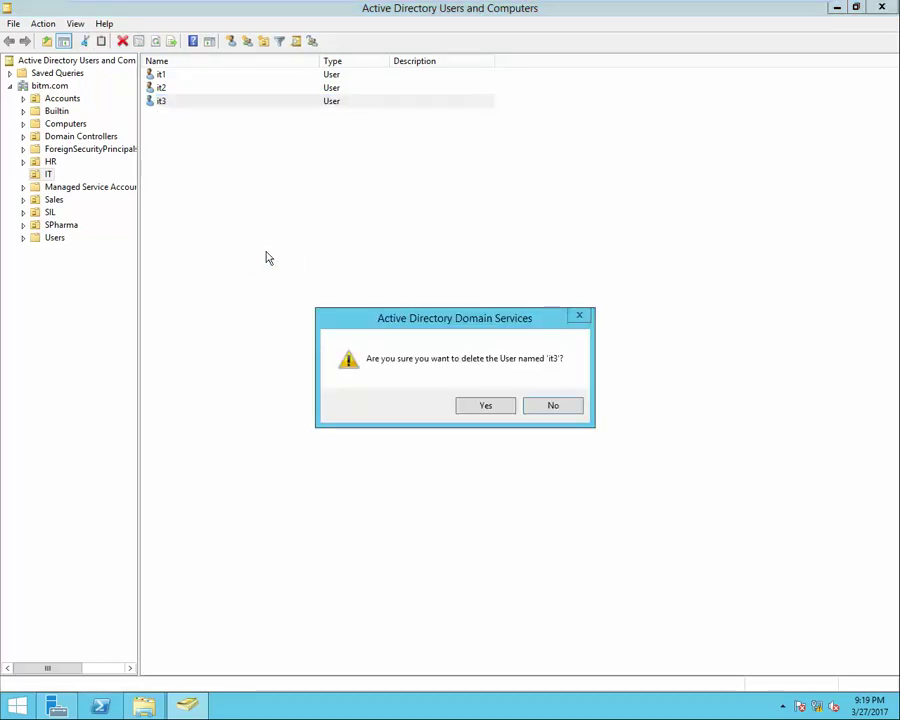
{"action": "left_click", "coordinate": [484, 404]}
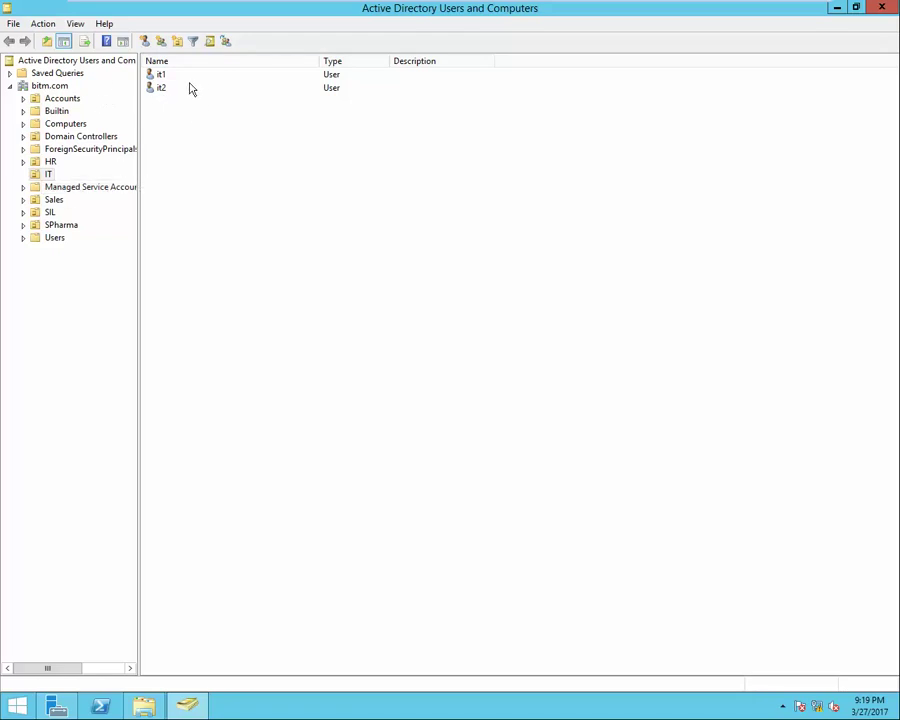
{"action": "left_click", "coordinate": [205, 168]}
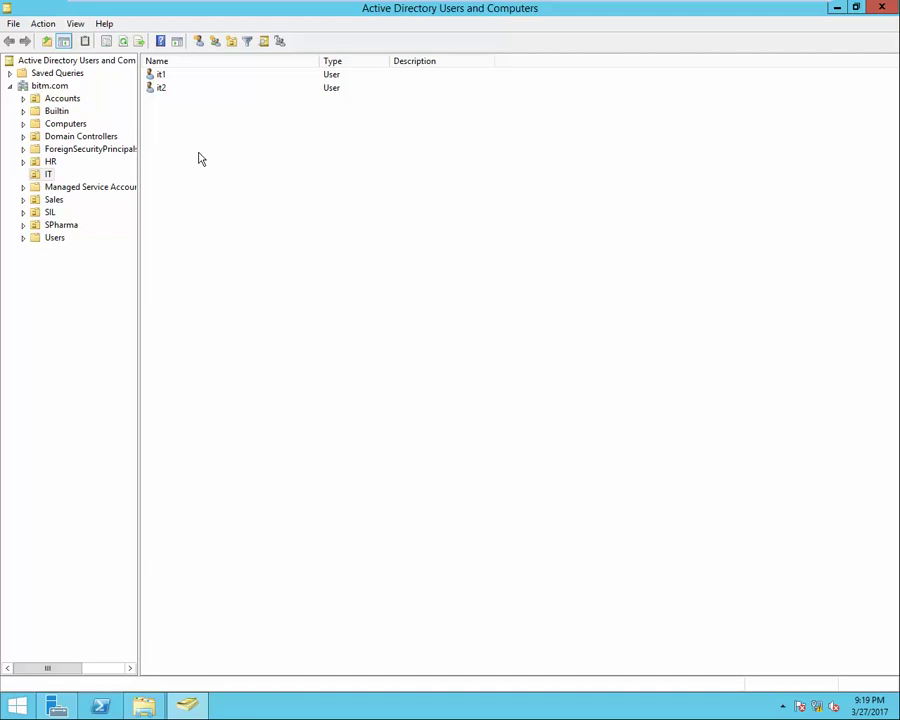
{"action": "right_click", "coordinate": [199, 143]}
{"action": "left_click", "coordinate": [246, 237]}
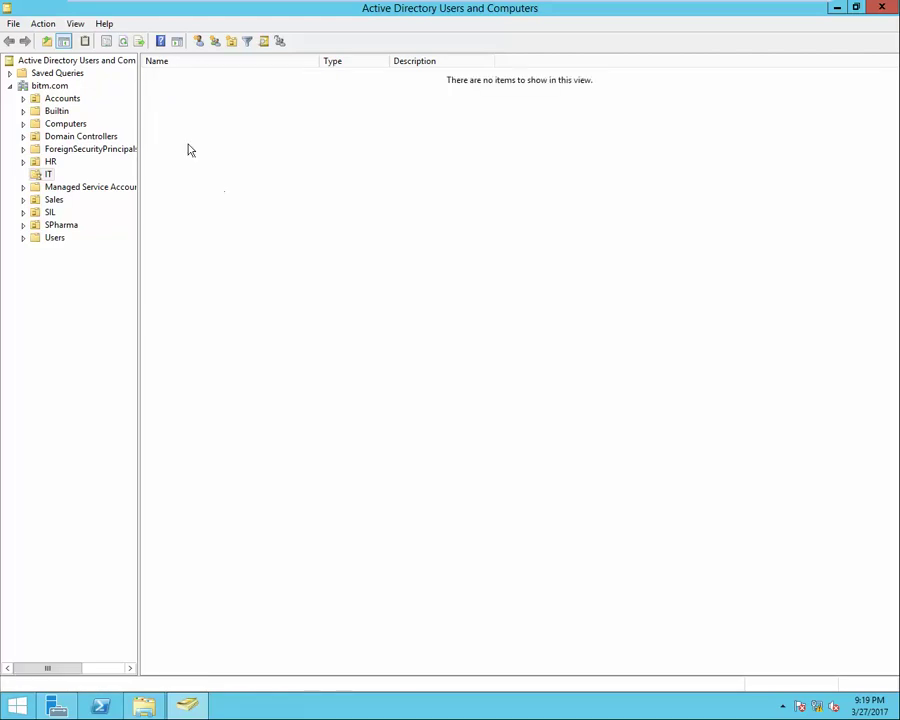
Step: Minimize the consoles, check the desktop Recycle Bin, and return to Server Manager's Tools list
{"action": "left_click", "coordinate": [836, 9]}
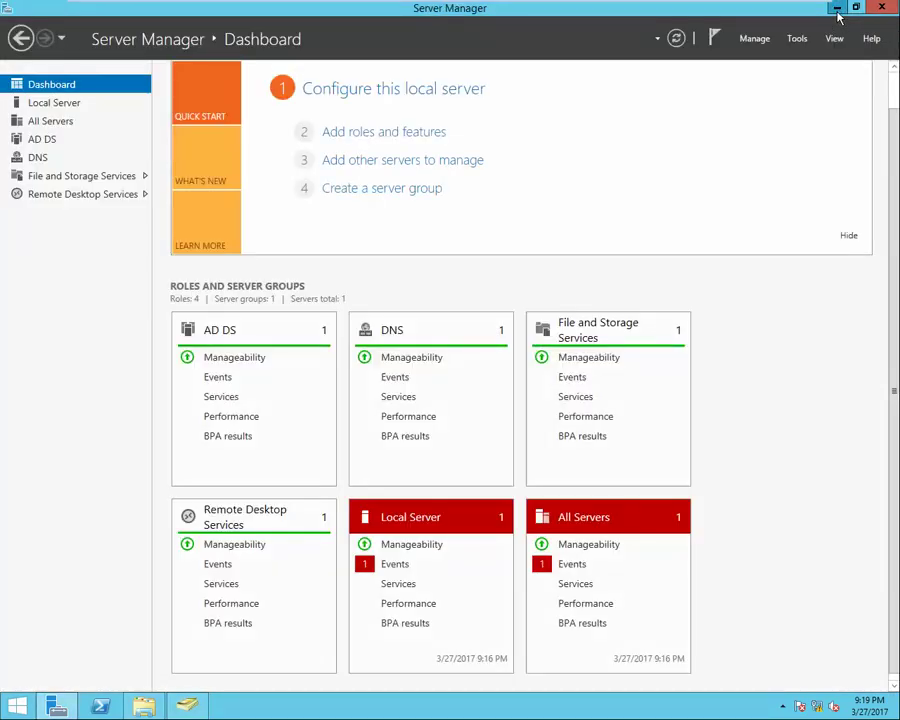
{"action": "left_click", "coordinate": [836, 9]}
{"action": "double_click", "coordinate": [28, 238]}
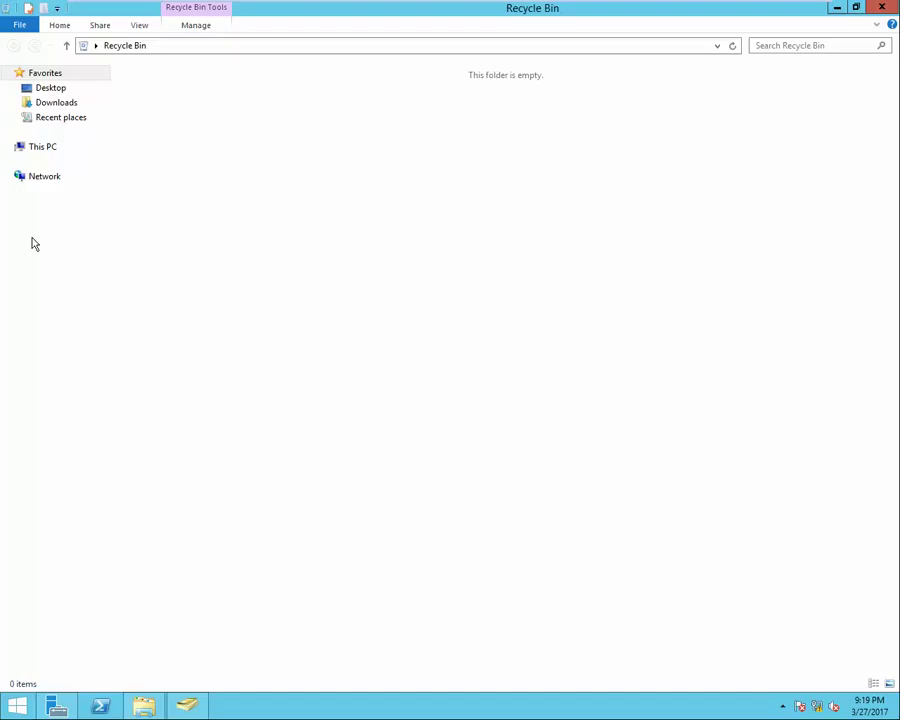
{"action": "left_click", "coordinate": [892, 7]}
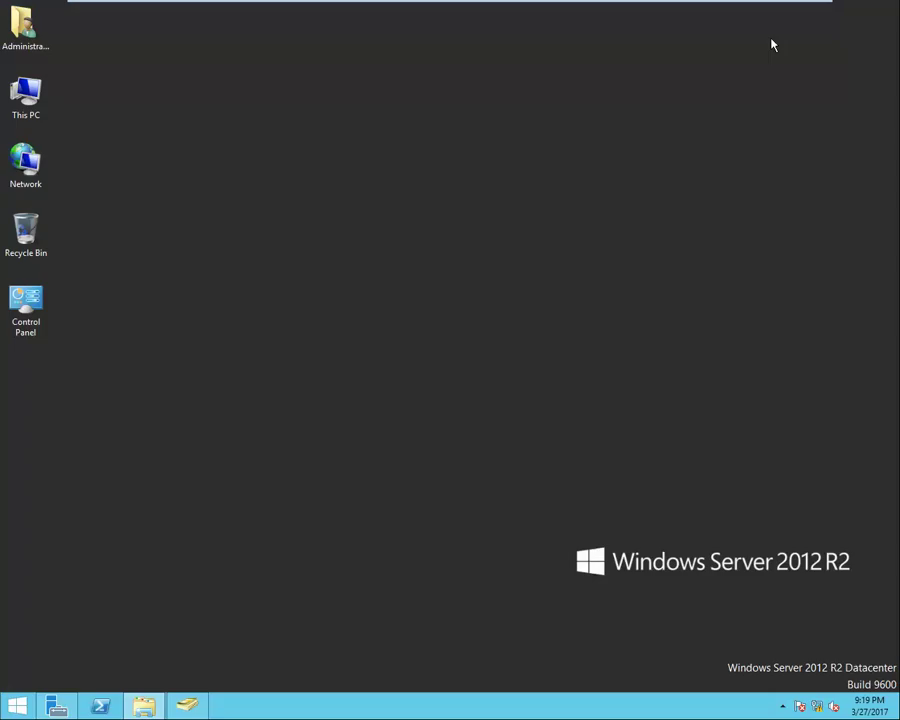
{"action": "right_click", "coordinate": [200, 126]}
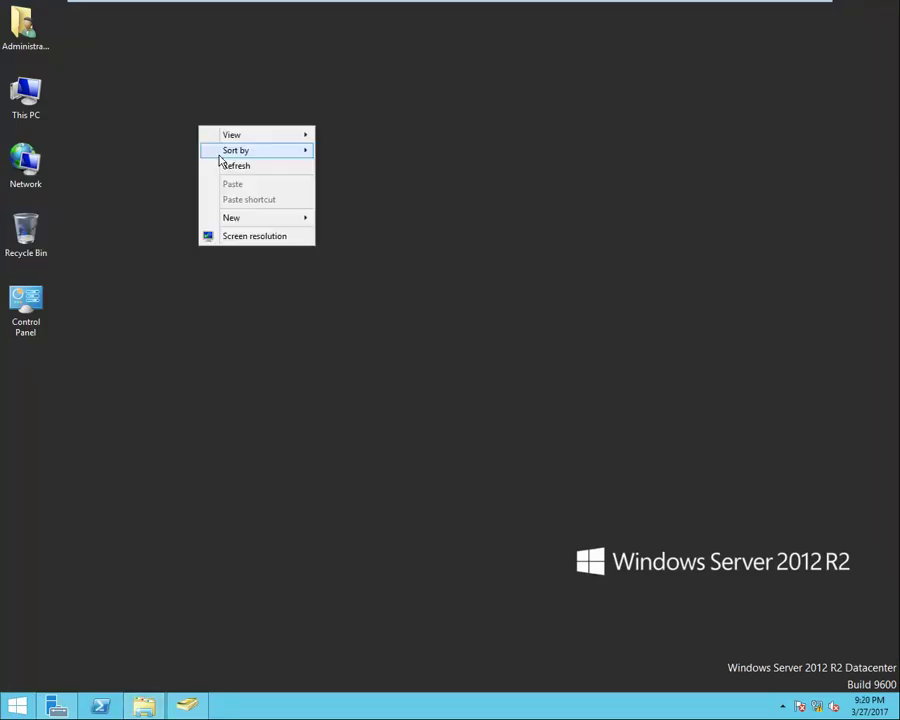
{"action": "left_click", "coordinate": [225, 166]}
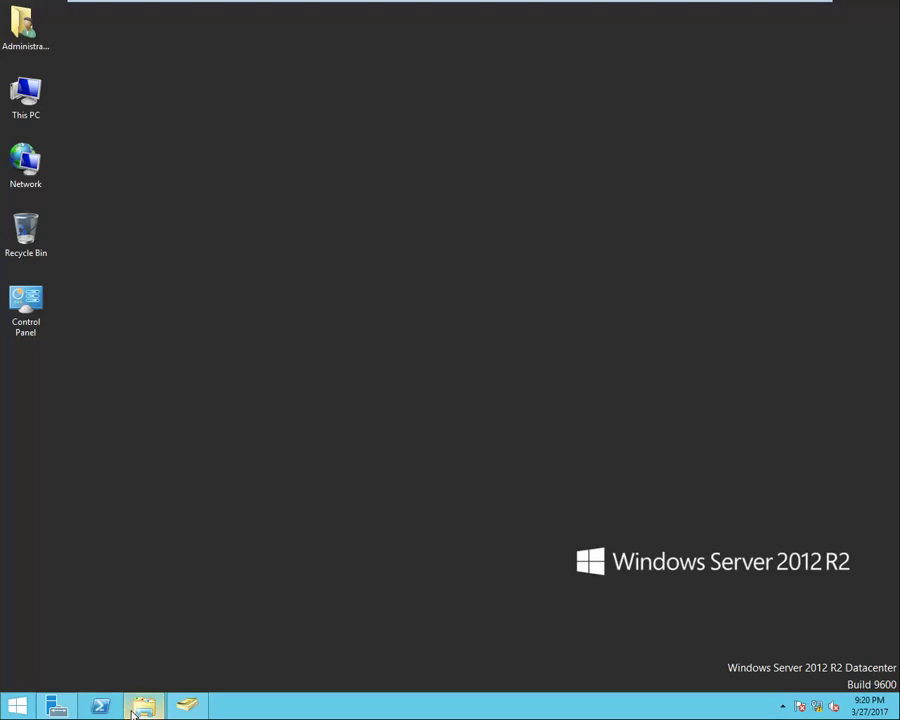
{"action": "left_click", "coordinate": [62, 707]}
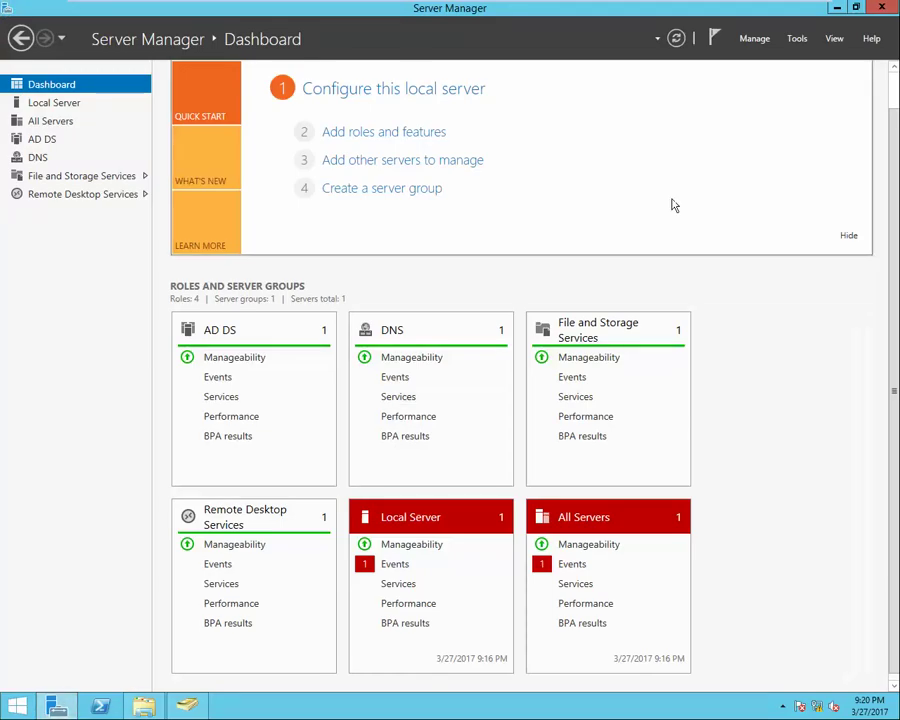
{"action": "left_click", "coordinate": [797, 40]}
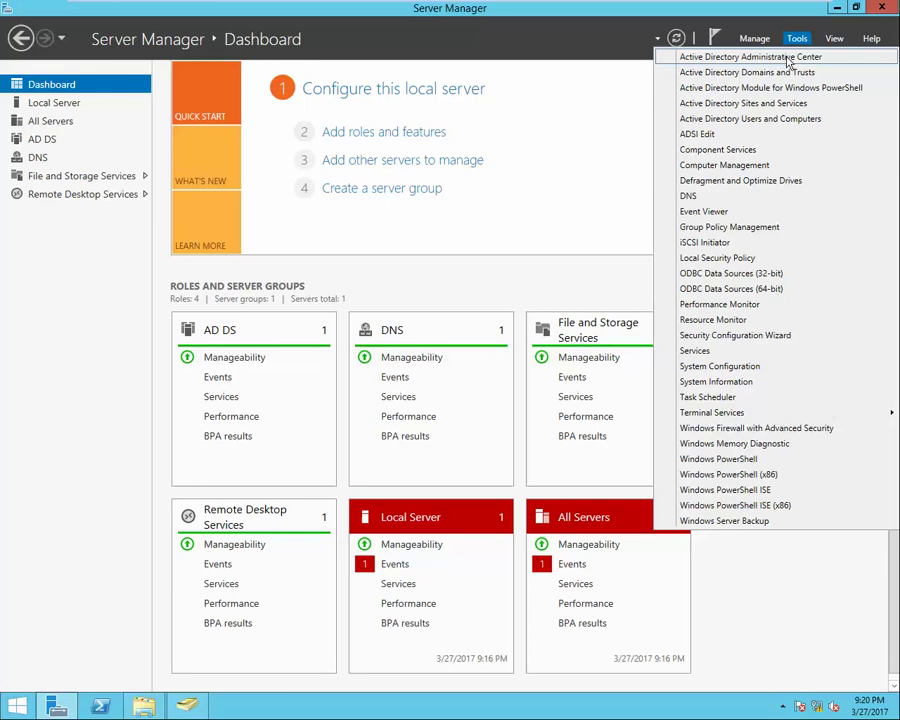
Step: Launch Active Directory Administrative Center and select the bitm (local) domain
{"action": "left_click", "coordinate": [789, 57]}
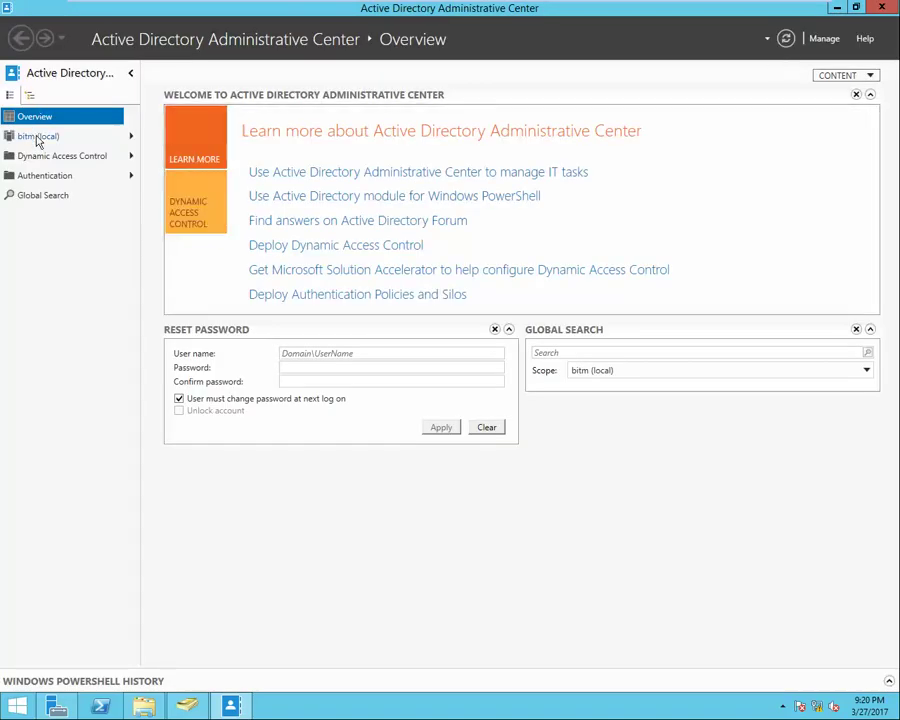
{"action": "left_click", "coordinate": [39, 138]}
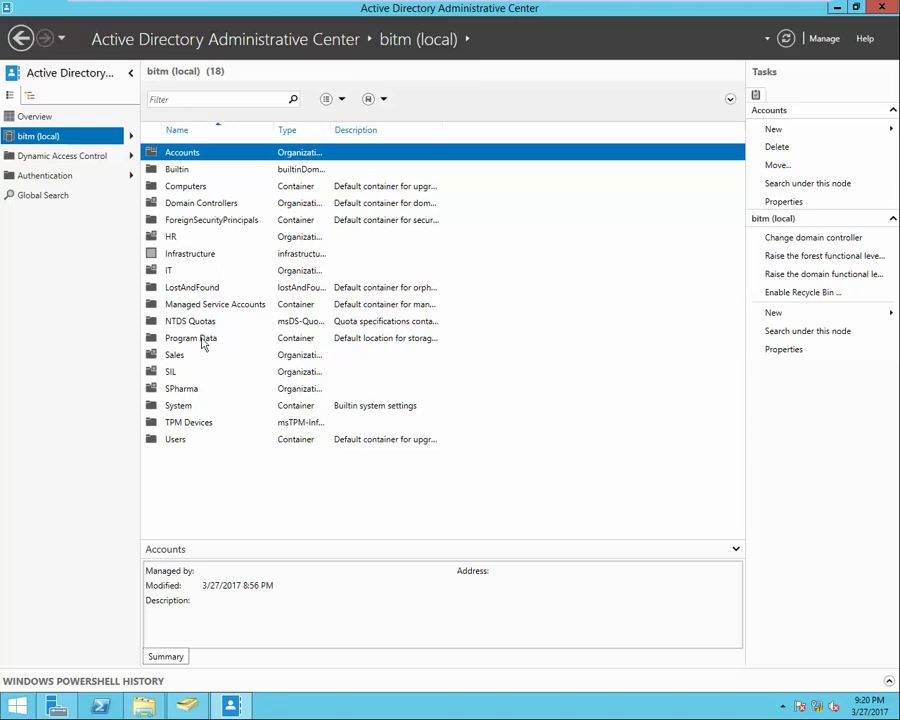
Step: Enable the Recycle Bin for bitm (local), accept both prompts, and refresh the container list
{"action": "left_click", "coordinate": [797, 295]}
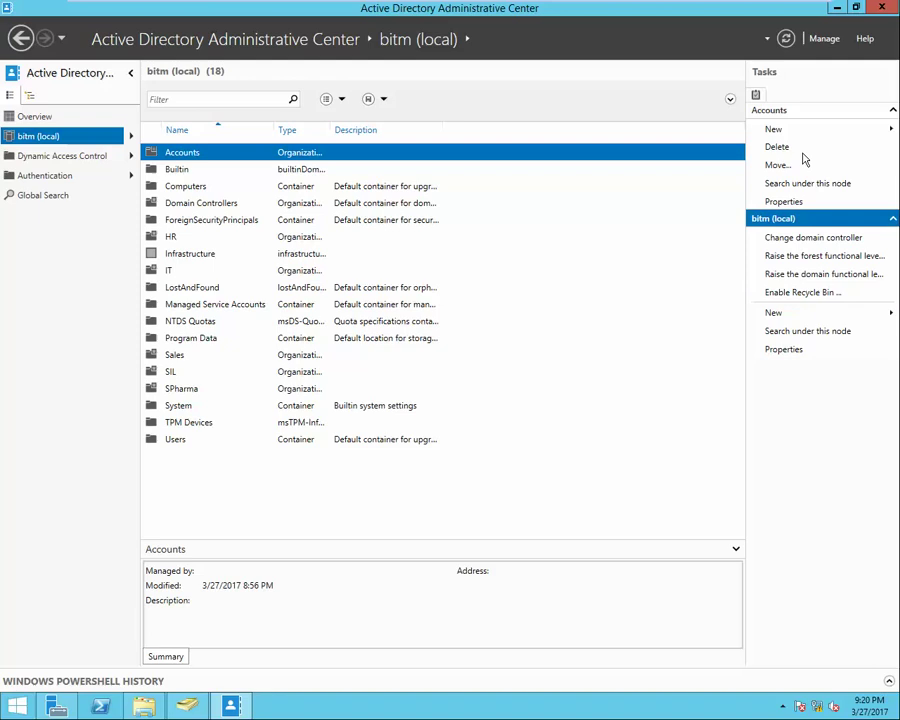
{"action": "left_click", "coordinate": [820, 295]}
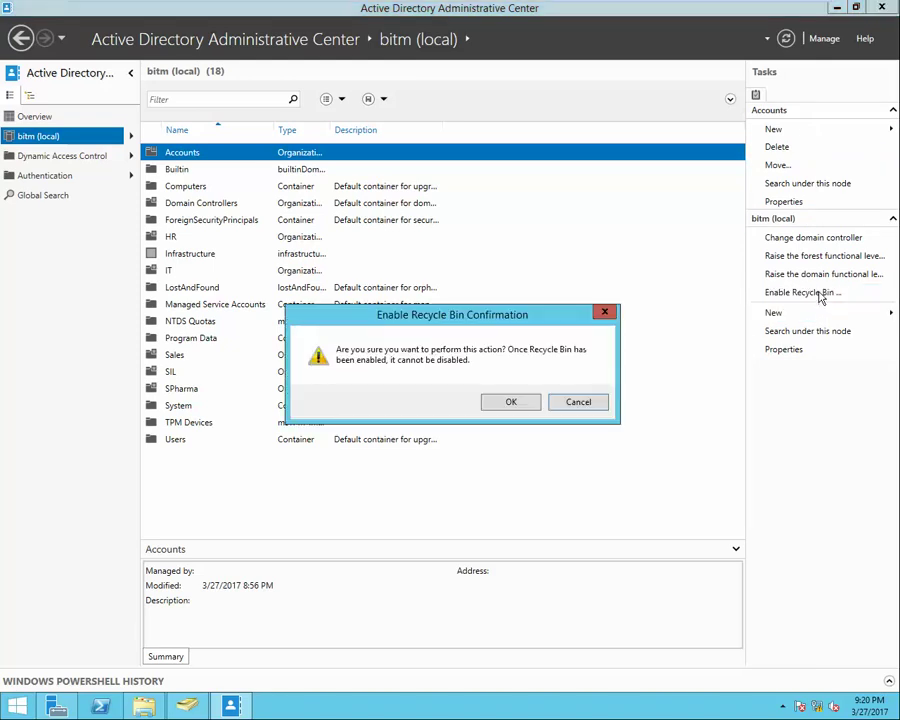
{"action": "left_click", "coordinate": [524, 405]}
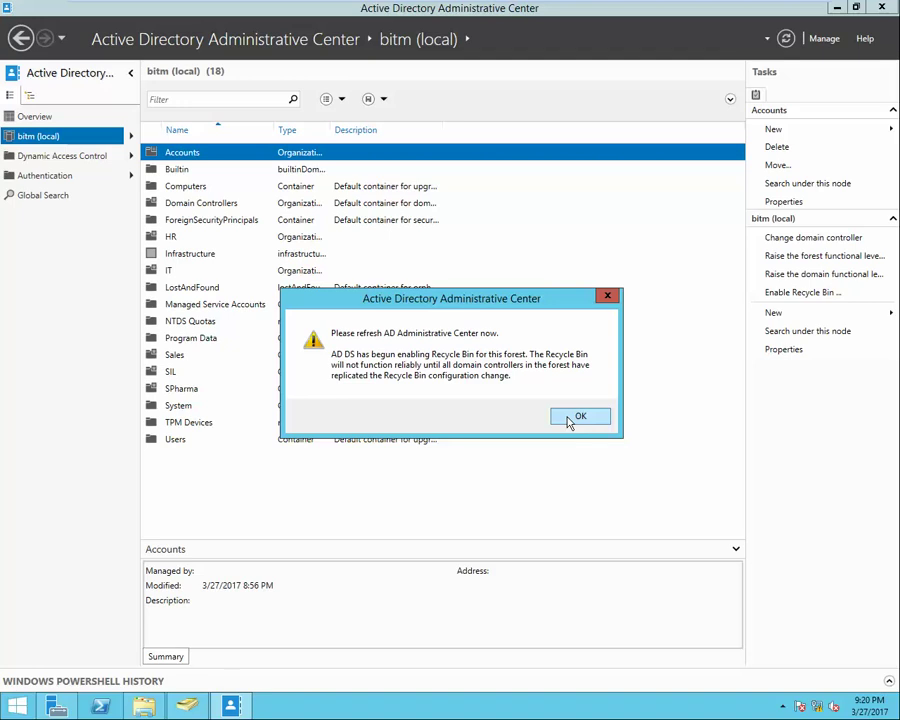
{"action": "left_click", "coordinate": [578, 417]}
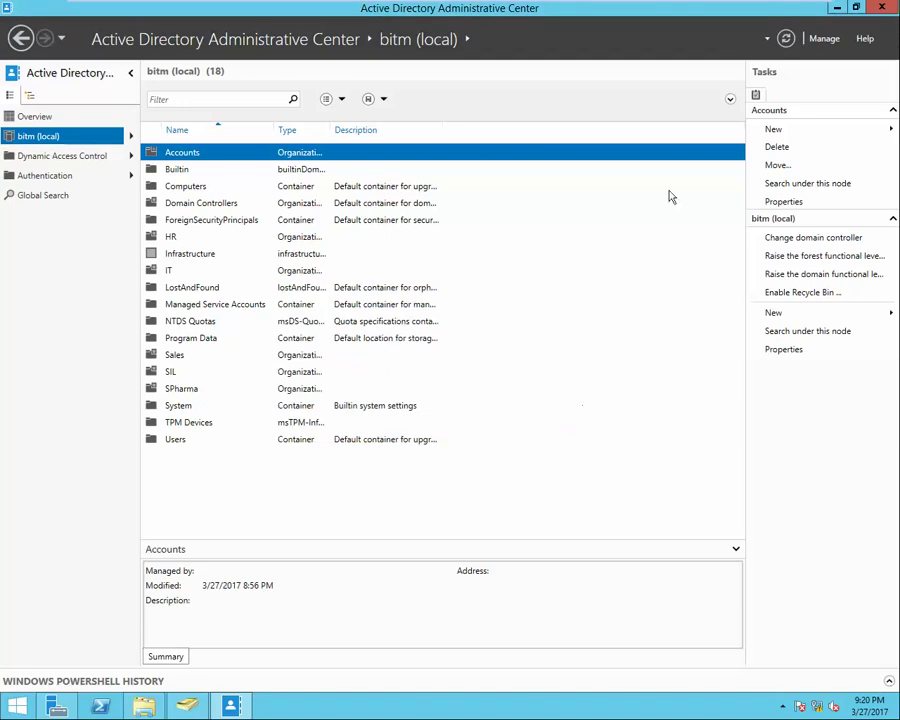
{"action": "left_click", "coordinate": [786, 39]}
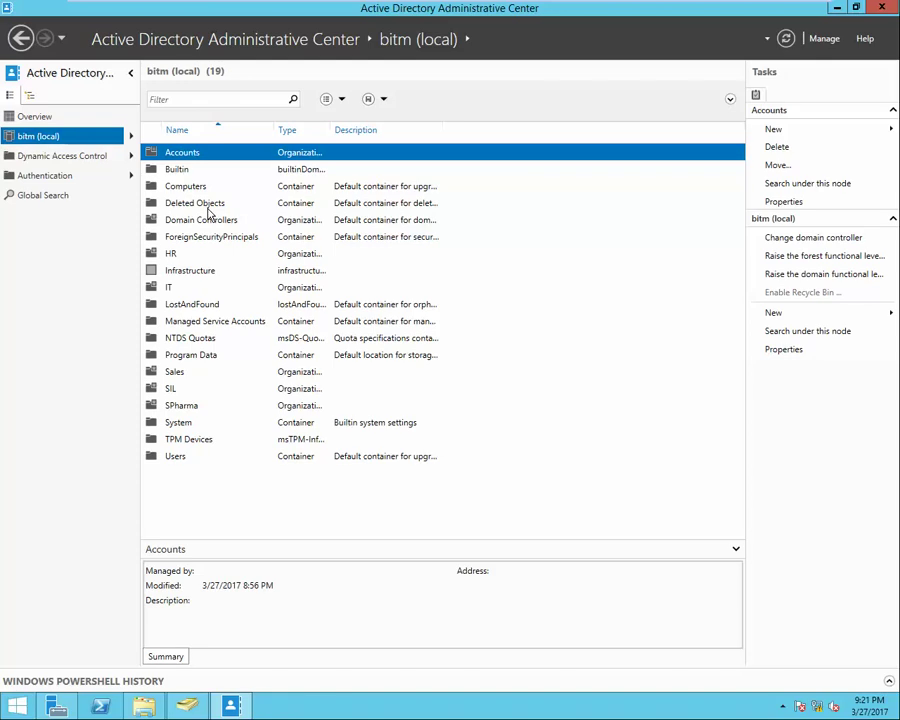
Step: Open Deleted Objects to confirm it holds 0 items, then close the Administrative Center
{"action": "double_click", "coordinate": [208, 208]}
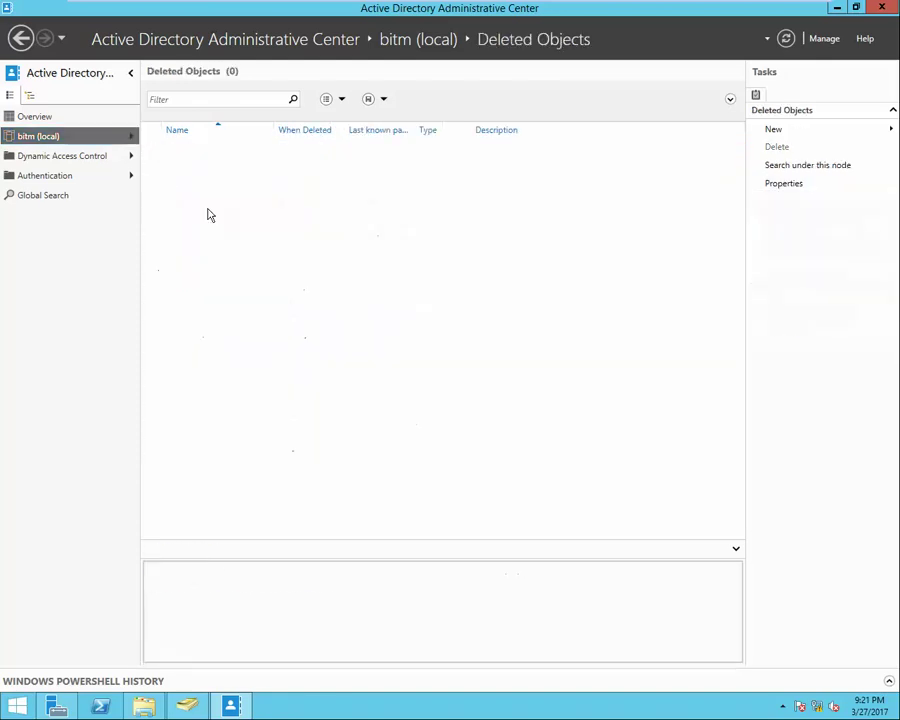
{"action": "right_click", "coordinate": [210, 210]}
{"action": "key", "text": "Escape"}
{"action": "left_click", "coordinate": [881, 7]}
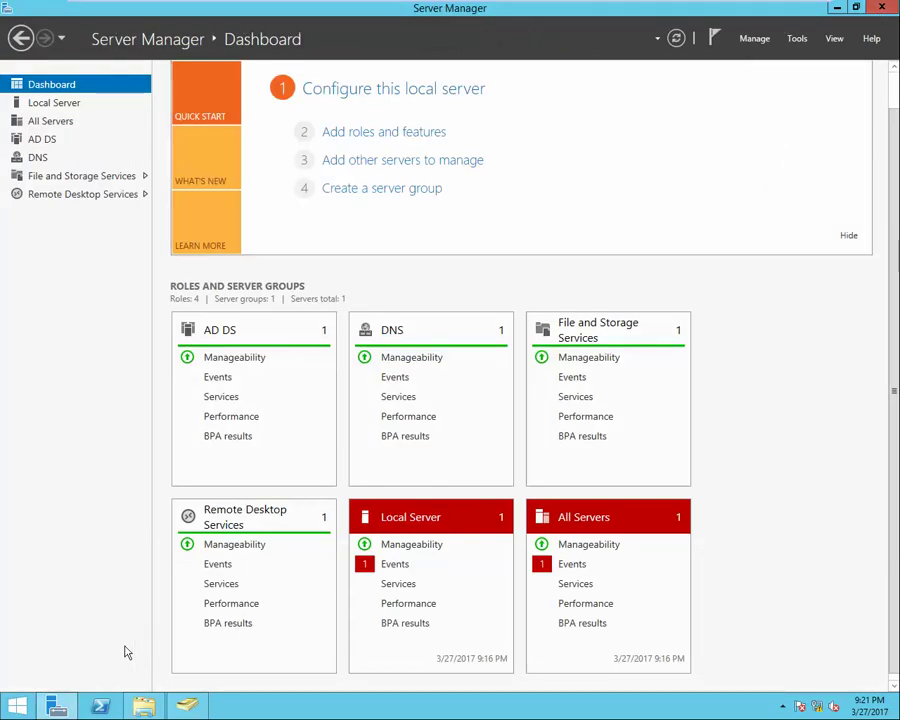
Step: Return to Server Manager and launch Active Directory Users and Computers
{"action": "left_click", "coordinate": [58, 705]}
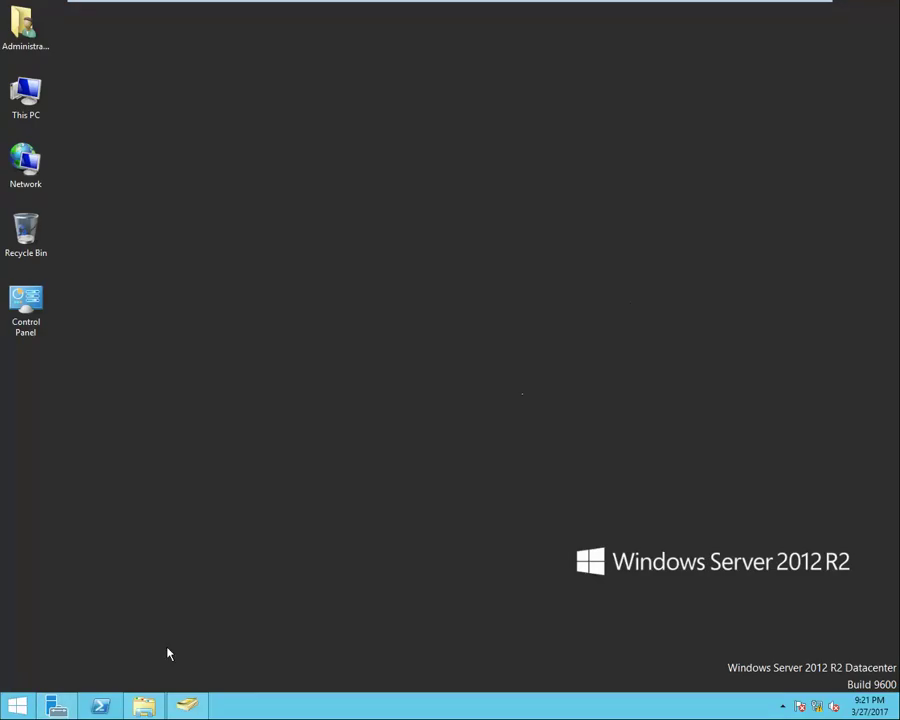
{"action": "left_click", "coordinate": [60, 707]}
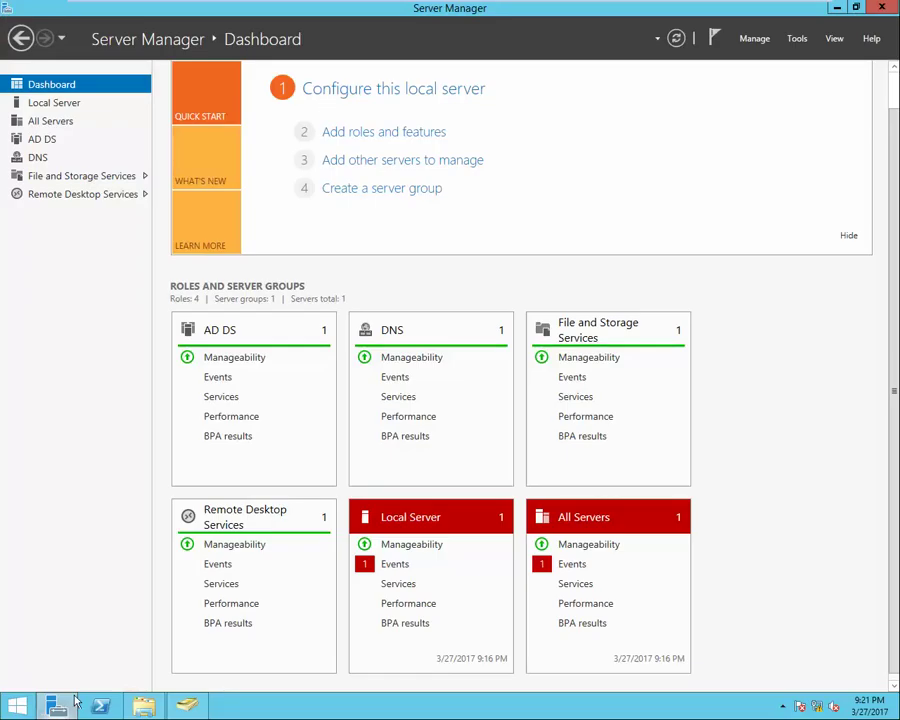
{"action": "left_click", "coordinate": [797, 39]}
{"action": "left_click", "coordinate": [745, 120]}
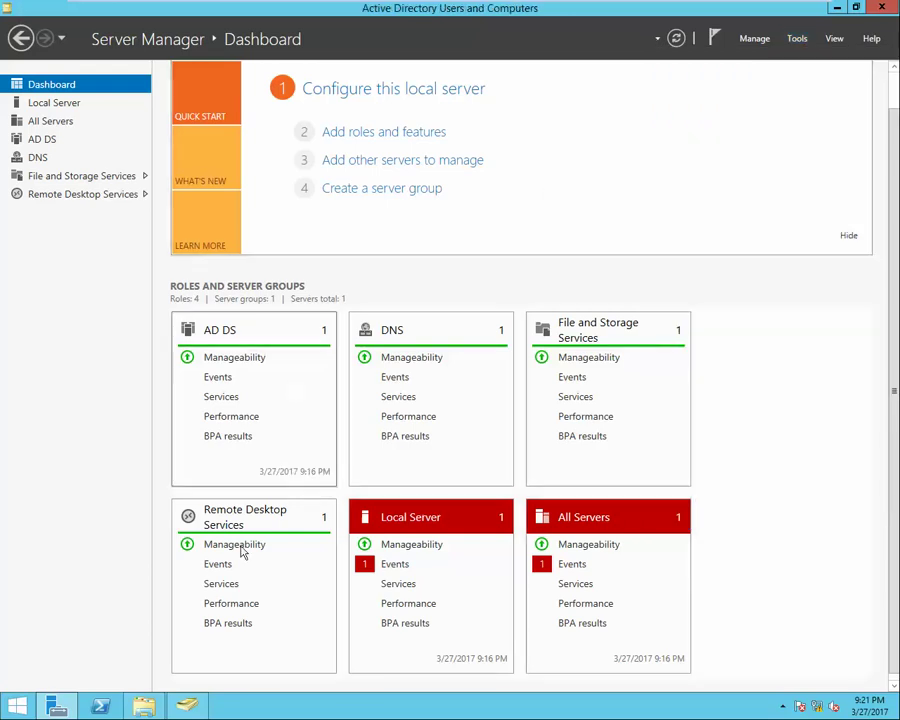
Step: Delete user it2 from the IT OU and refresh the user list
{"action": "left_click", "coordinate": [167, 94]}
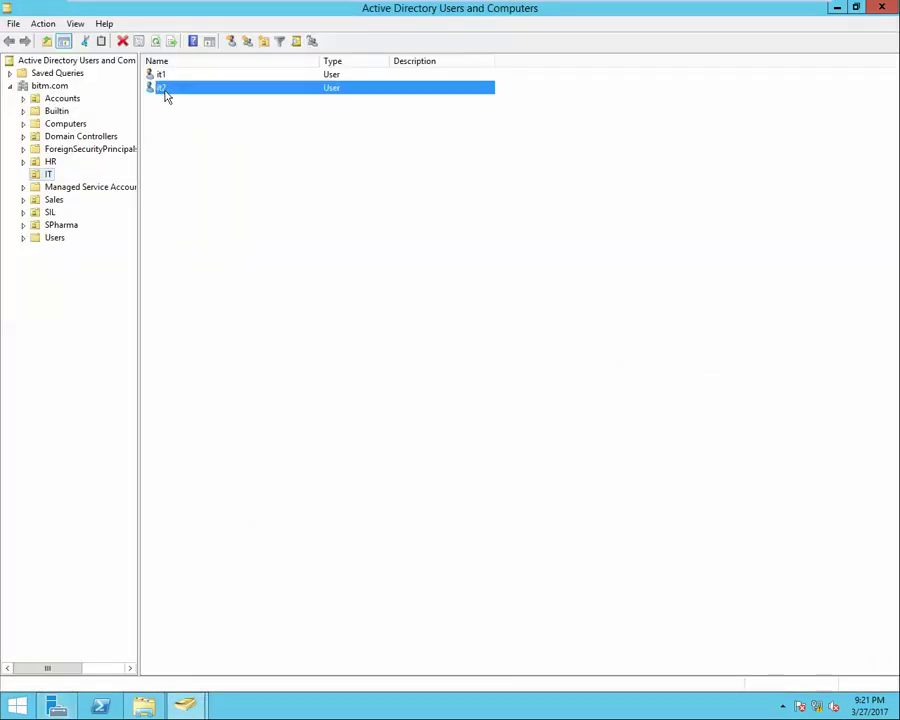
{"action": "left_click", "coordinate": [122, 41]}
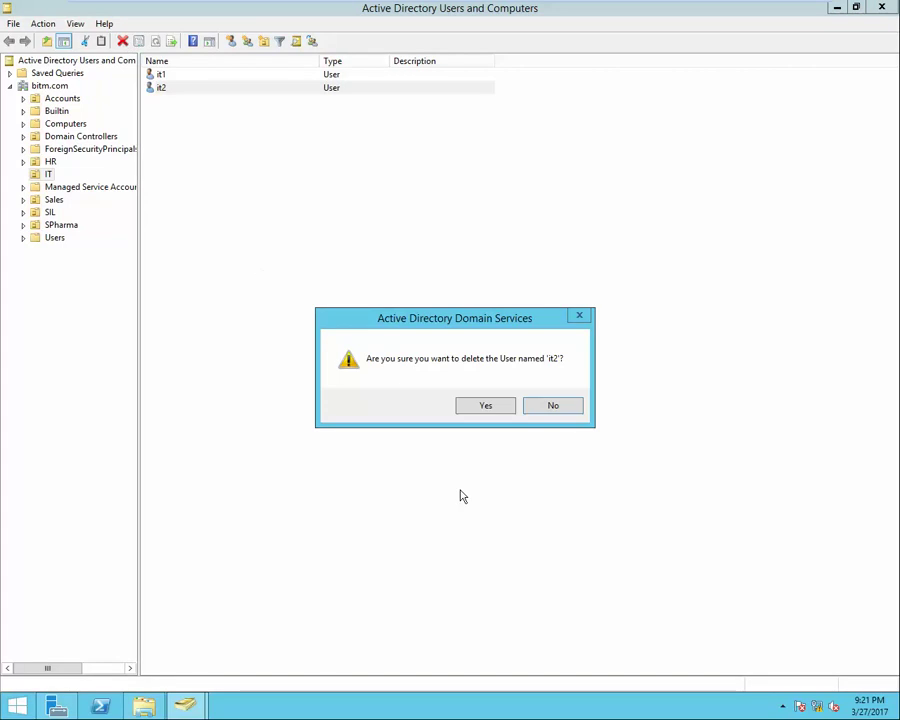
{"action": "left_click", "coordinate": [484, 406]}
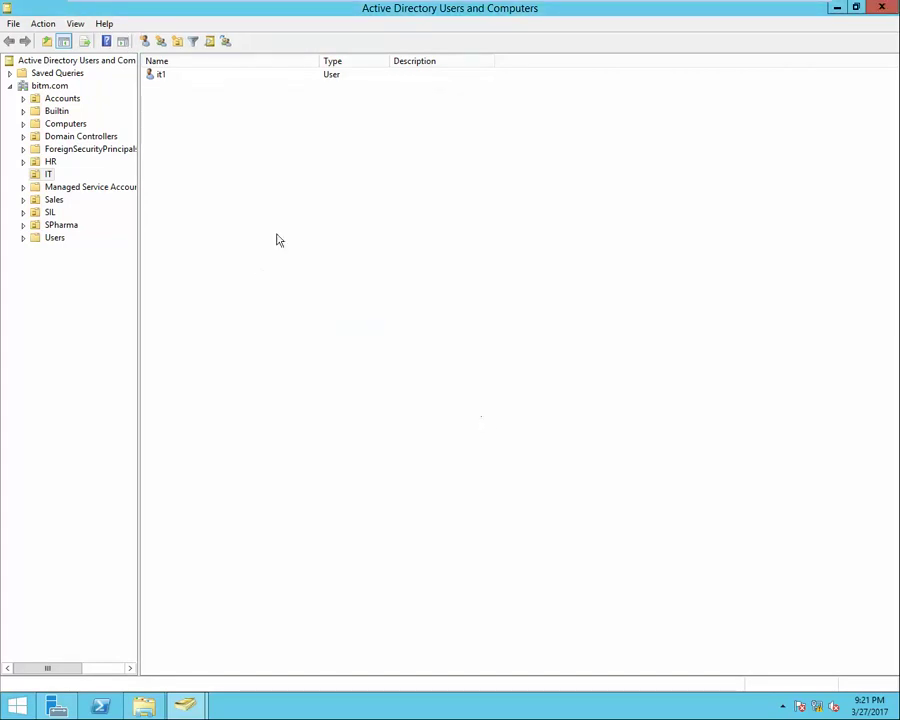
{"action": "right_click", "coordinate": [241, 171]}
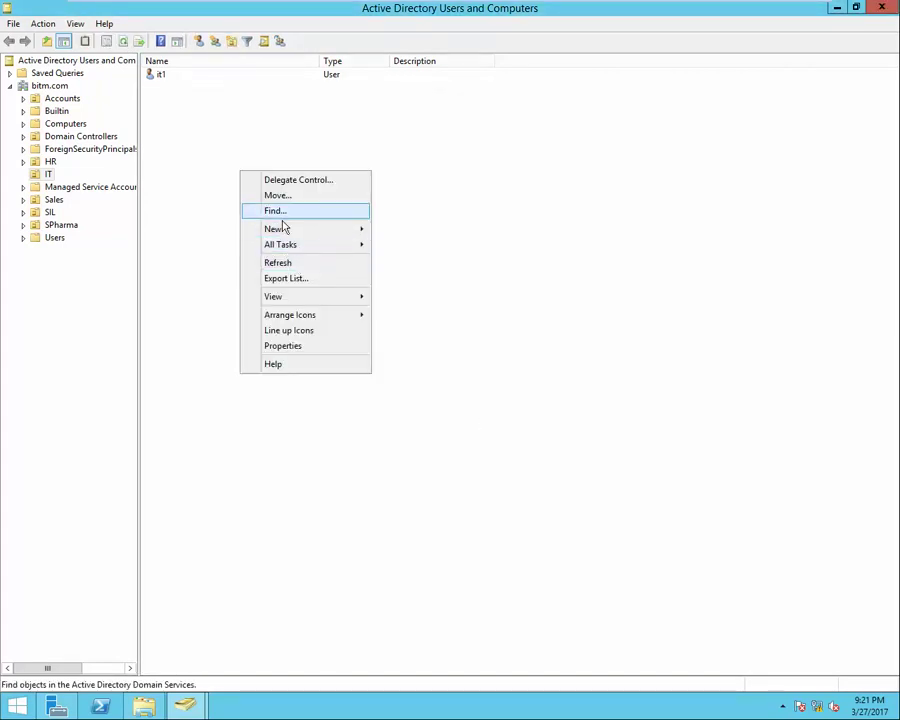
{"action": "left_click", "coordinate": [291, 265]}
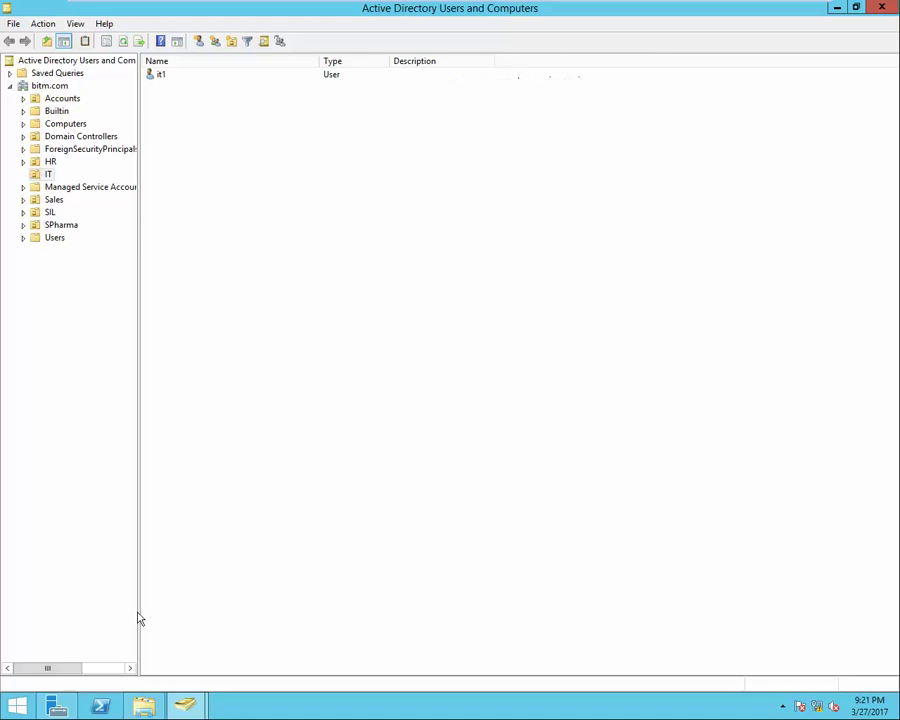
Step: Close the duplicate Active Directory Users and Computers window
{"action": "left_click", "coordinate": [147, 707]}
{"action": "left_click", "coordinate": [182, 712]}
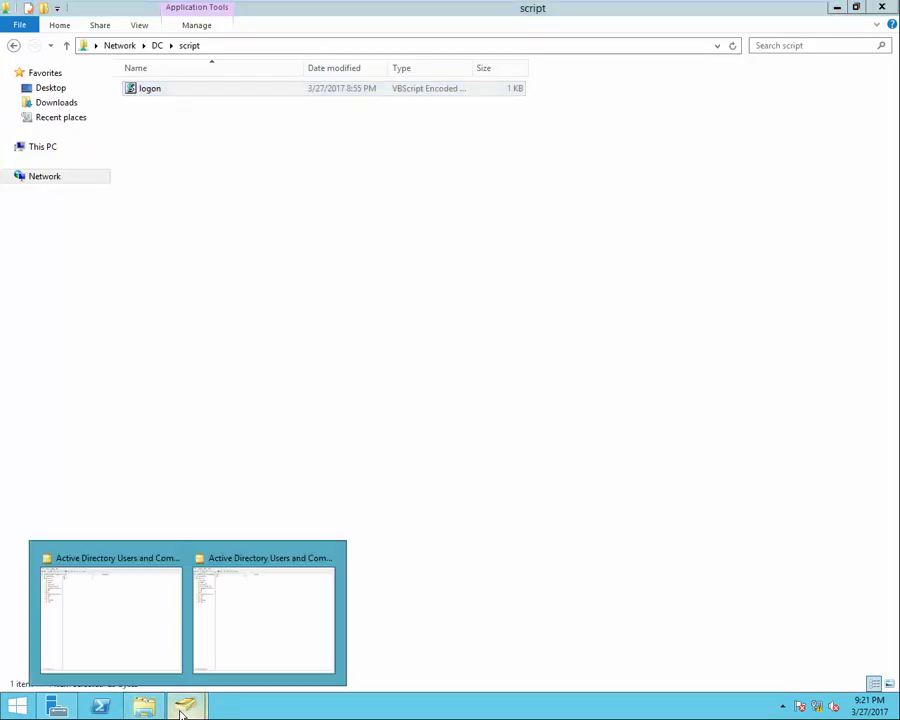
{"action": "left_click", "coordinate": [127, 602]}
{"action": "left_click", "coordinate": [880, 8]}
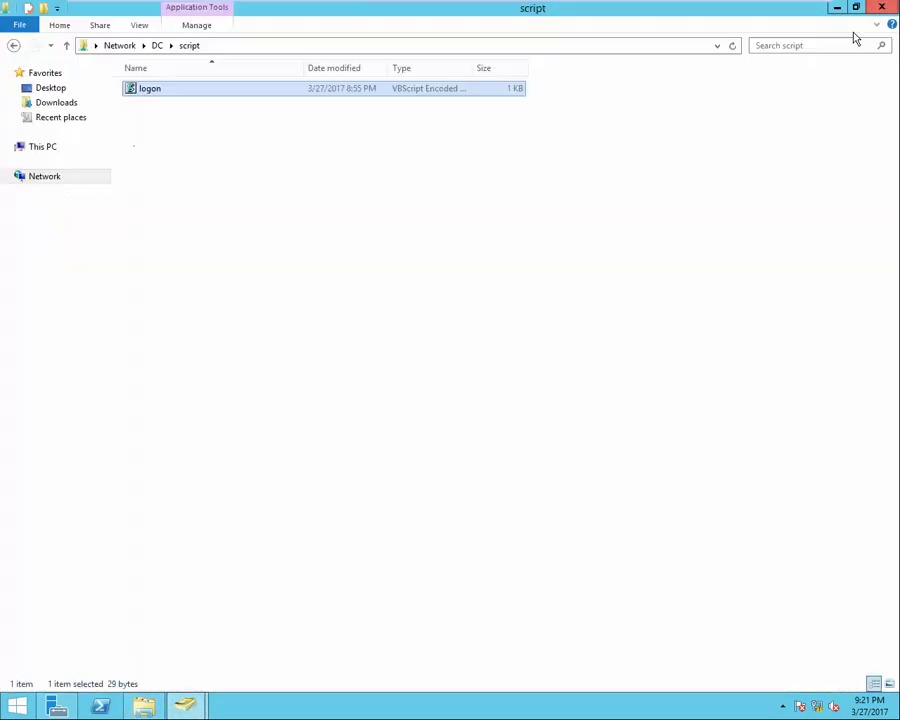
Step: Launch Active Directory Administrative Center from Server Manager's Tools list
{"action": "left_click", "coordinate": [56, 706]}
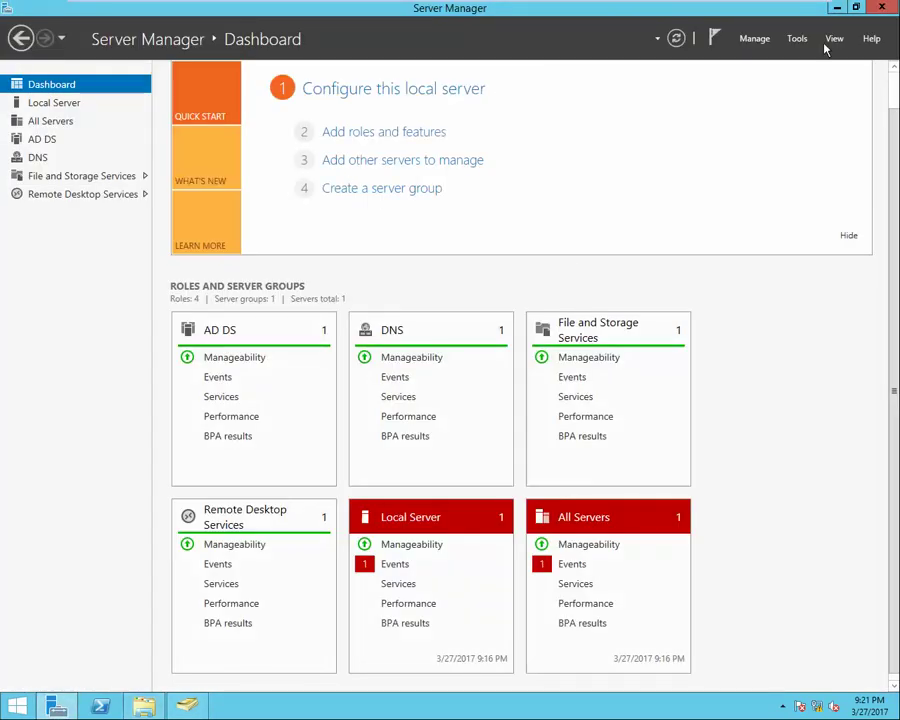
{"action": "left_click", "coordinate": [797, 39]}
{"action": "left_click", "coordinate": [740, 60]}
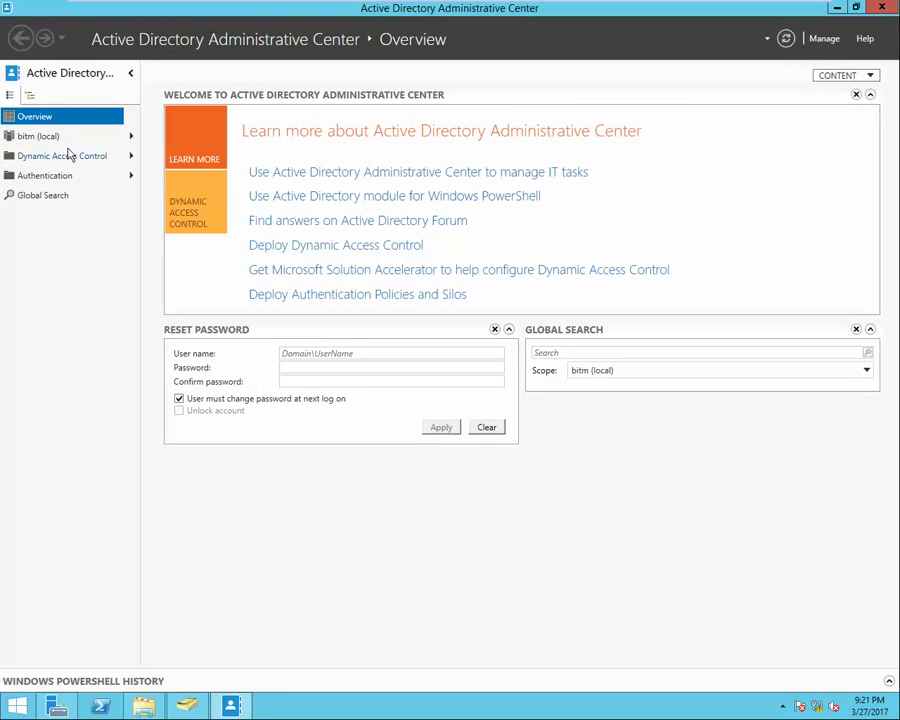
Step: Open bitm (local) > Deleted Objects and restore user it2 to its original location
{"action": "left_click", "coordinate": [40, 137]}
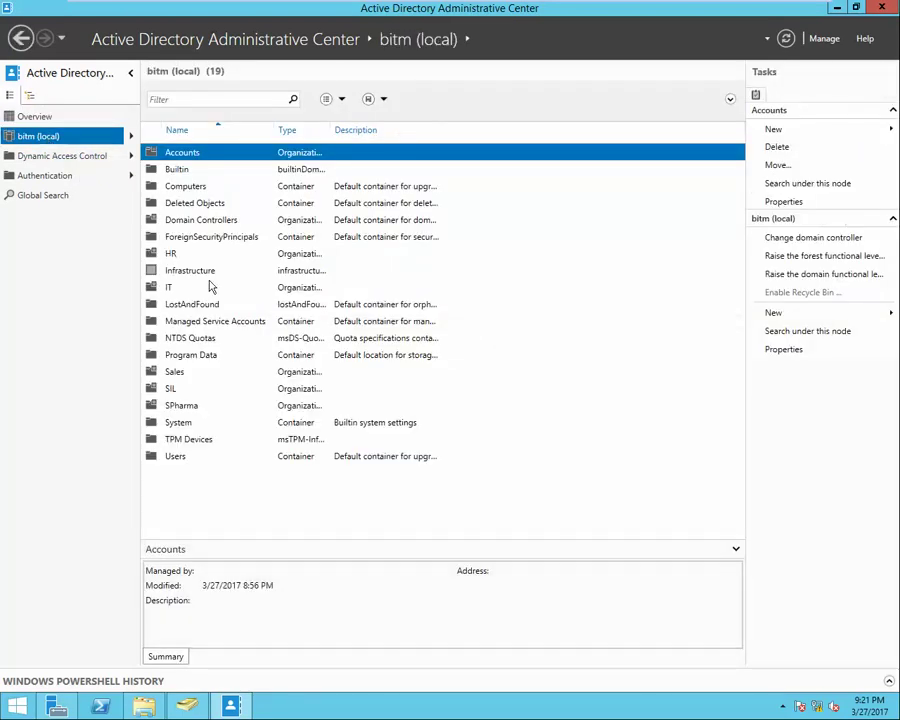
{"action": "left_click", "coordinate": [197, 207]}
{"action": "double_click", "coordinate": [197, 205]}
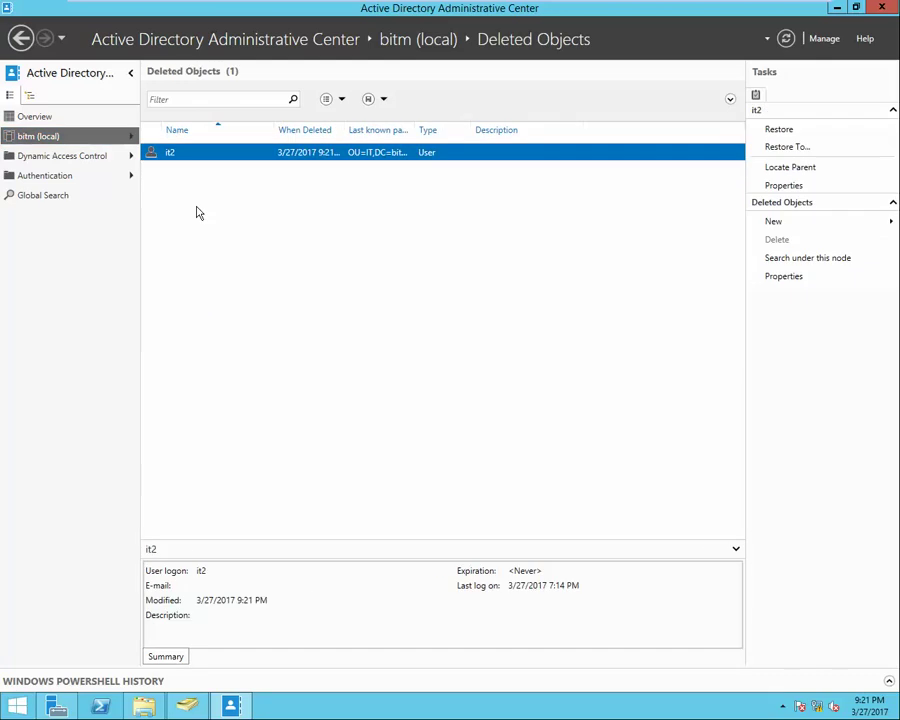
{"action": "right_click", "coordinate": [222, 156]}
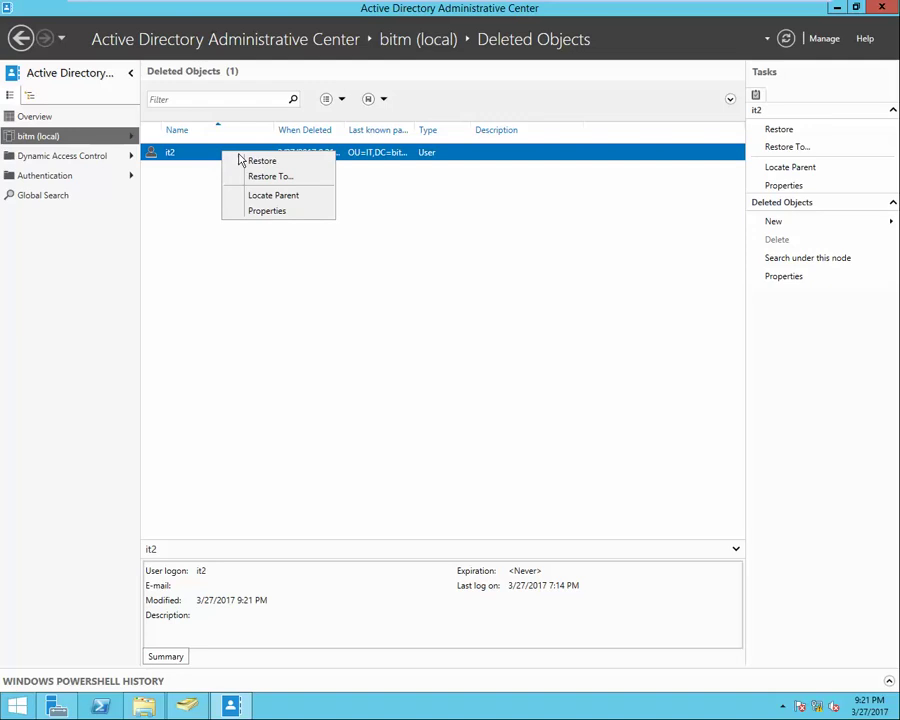
{"action": "left_click", "coordinate": [266, 162]}
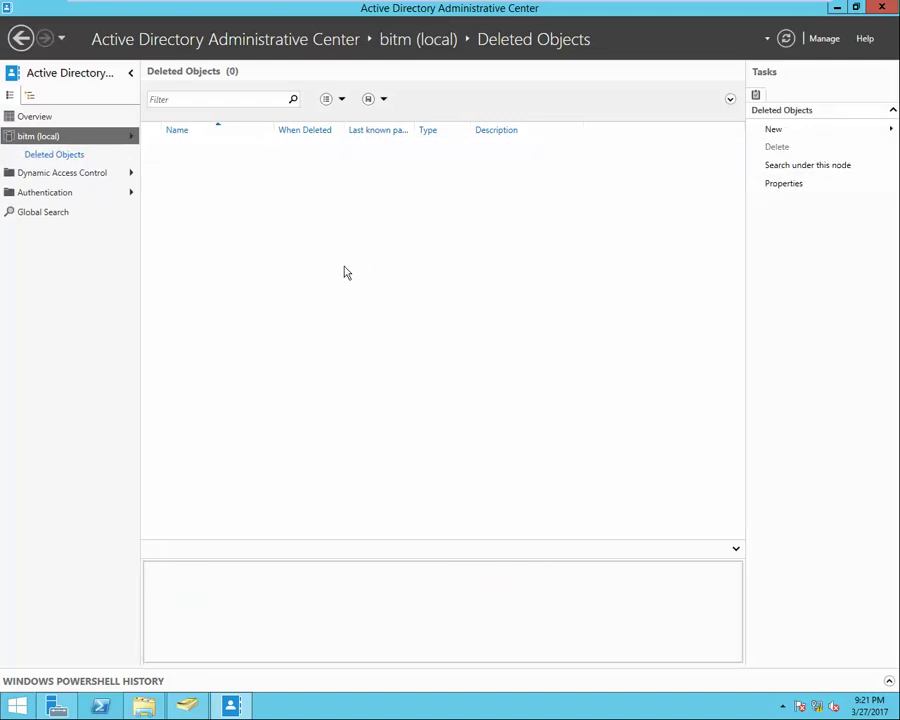
{"action": "right_click", "coordinate": [304, 238]}
{"action": "left_click", "coordinate": [388, 436]}
Step: Refresh the IT OU in Users and Computers so it2 shows beside it1, then close both windows
{"action": "left_click", "coordinate": [150, 708]}
{"action": "left_click", "coordinate": [187, 707]}
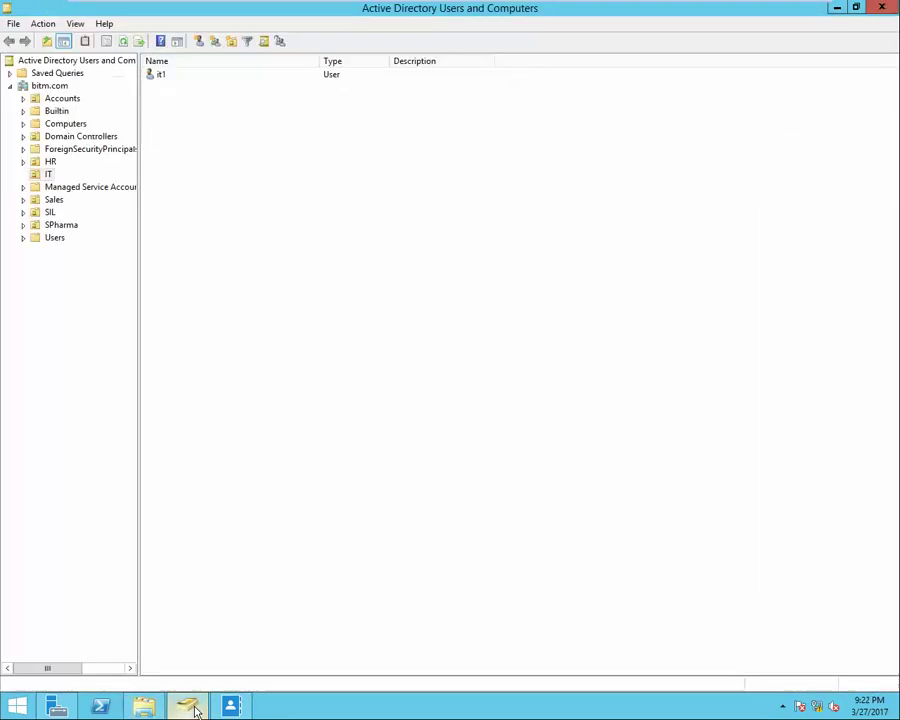
{"action": "right_click", "coordinate": [329, 181]}
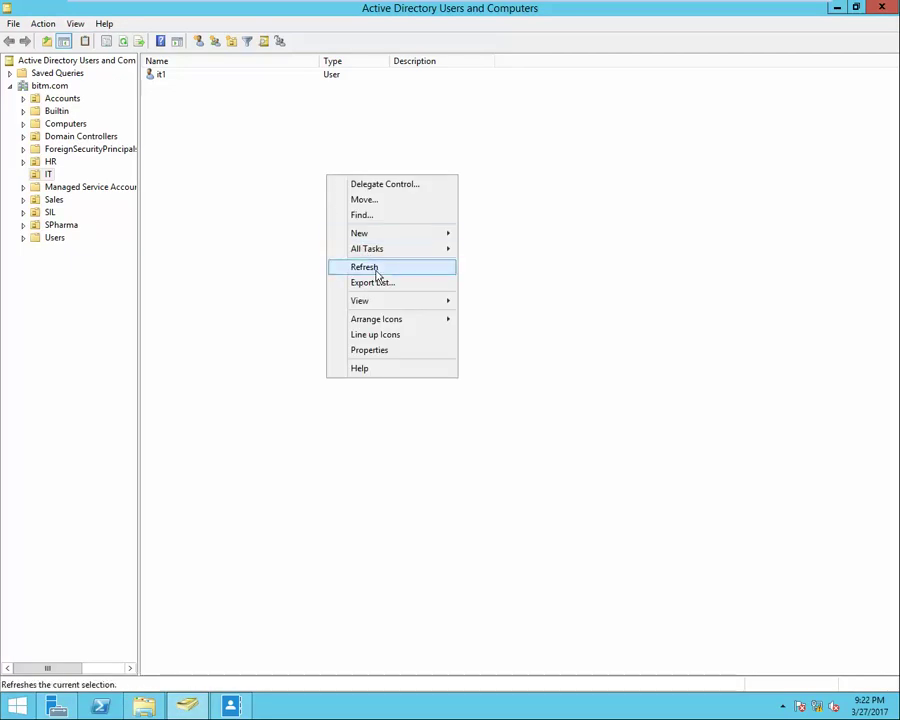
{"action": "left_click", "coordinate": [377, 267]}
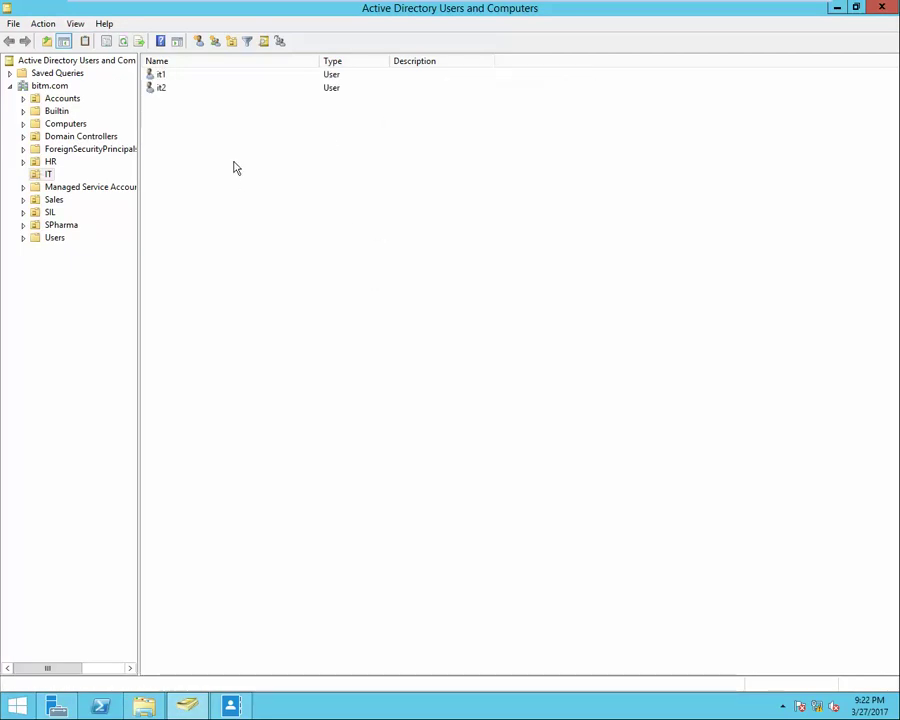
{"action": "left_click", "coordinate": [882, 8]}
{"action": "left_click", "coordinate": [882, 8]}
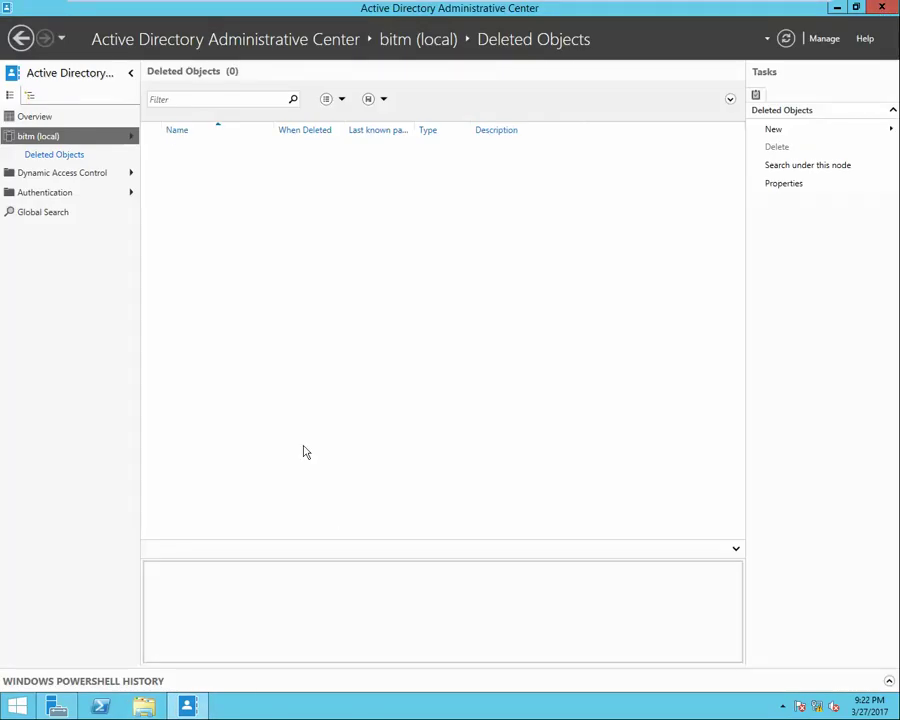
Step: Browse the bitm (local) domain and its Users container, then bring up the domain's New menu
{"action": "left_click", "coordinate": [48, 138]}
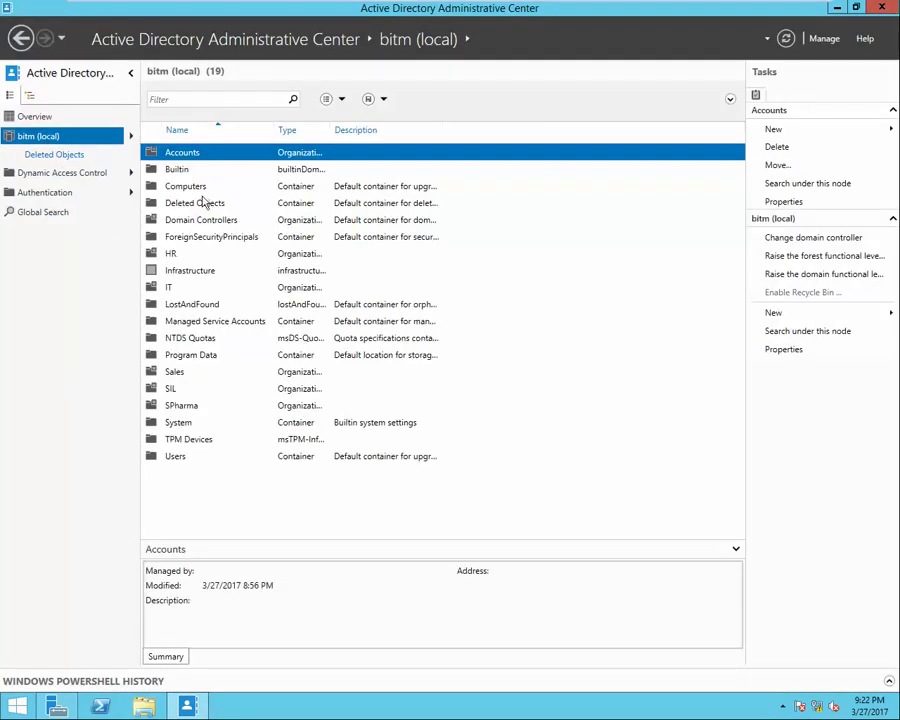
{"action": "double_click", "coordinate": [178, 458]}
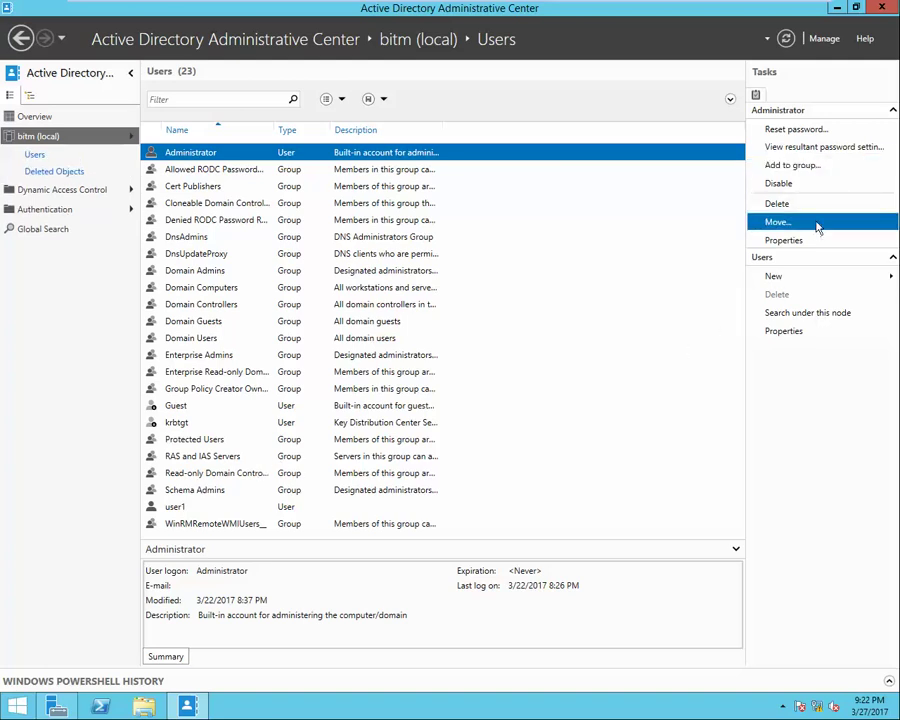
{"action": "right_click", "coordinate": [541, 503]}
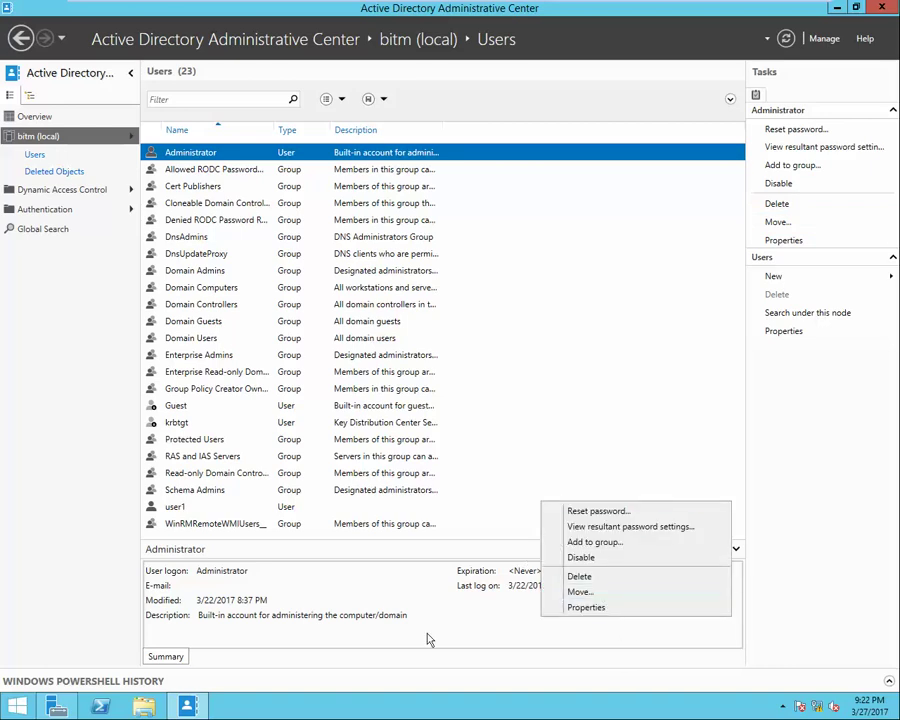
{"action": "left_click", "coordinate": [53, 139]}
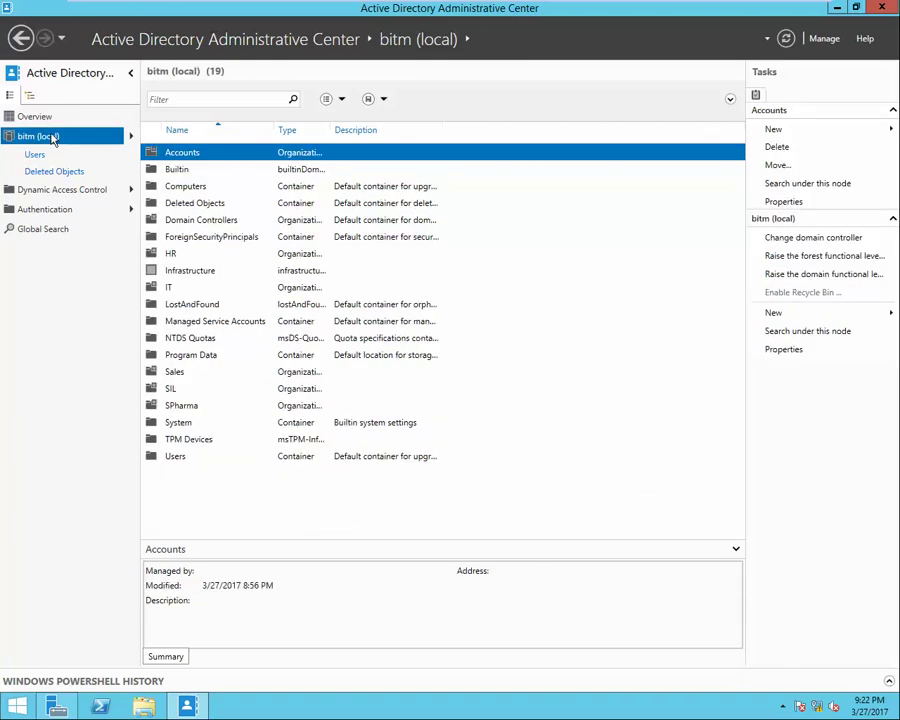
{"action": "right_click", "coordinate": [53, 139]}
{"action": "mouse_move", "coordinate": [134, 214]}
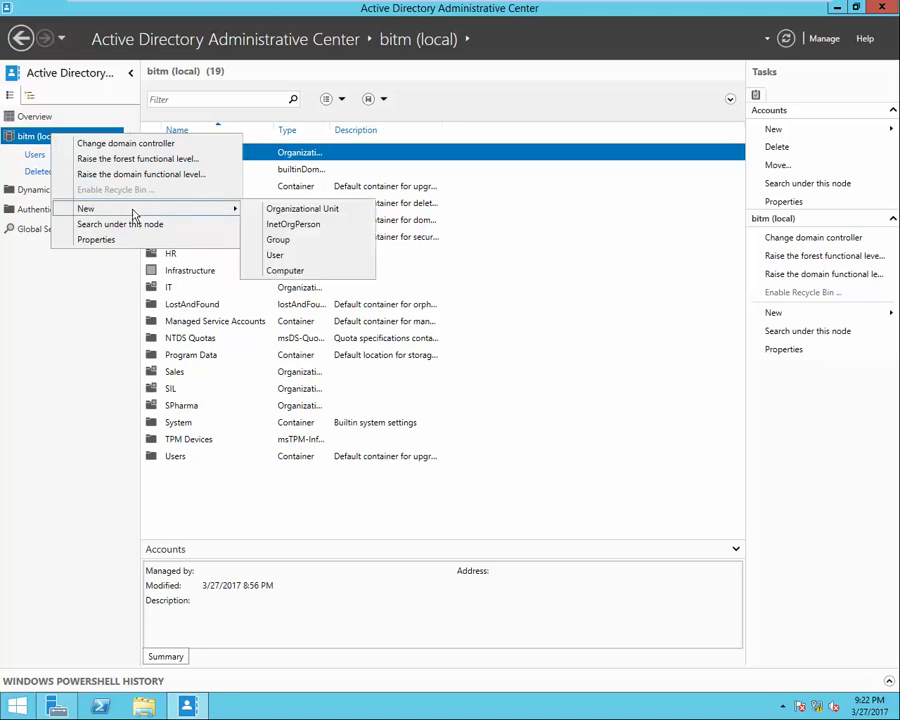
{"action": "left_click", "coordinate": [283, 257]}
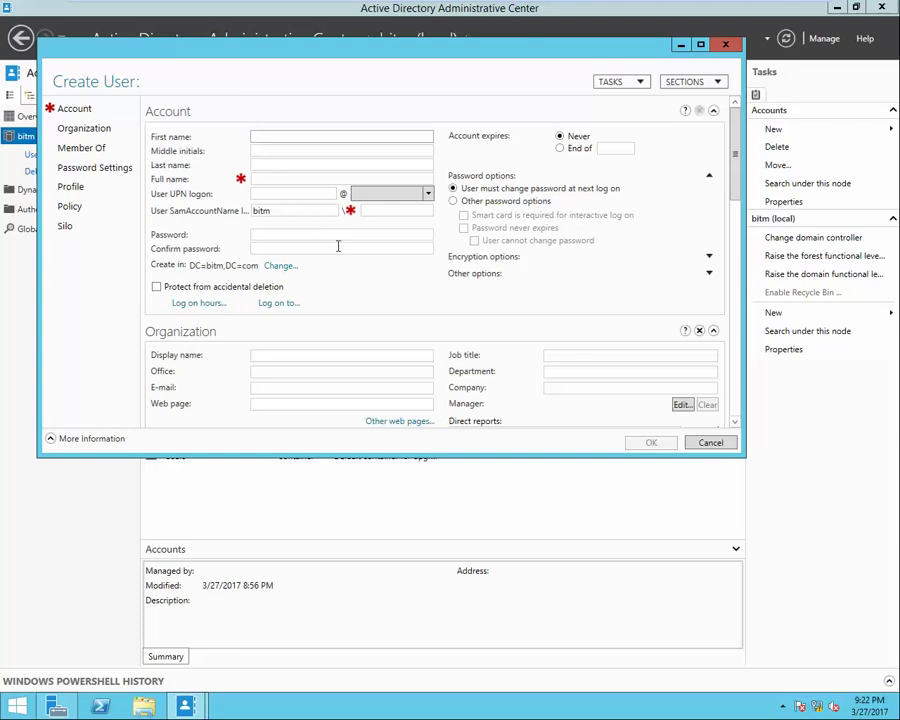
{"action": "scroll", "coordinate": [645, 230], "scroll_direction": "down", "scroll_amount": 3}
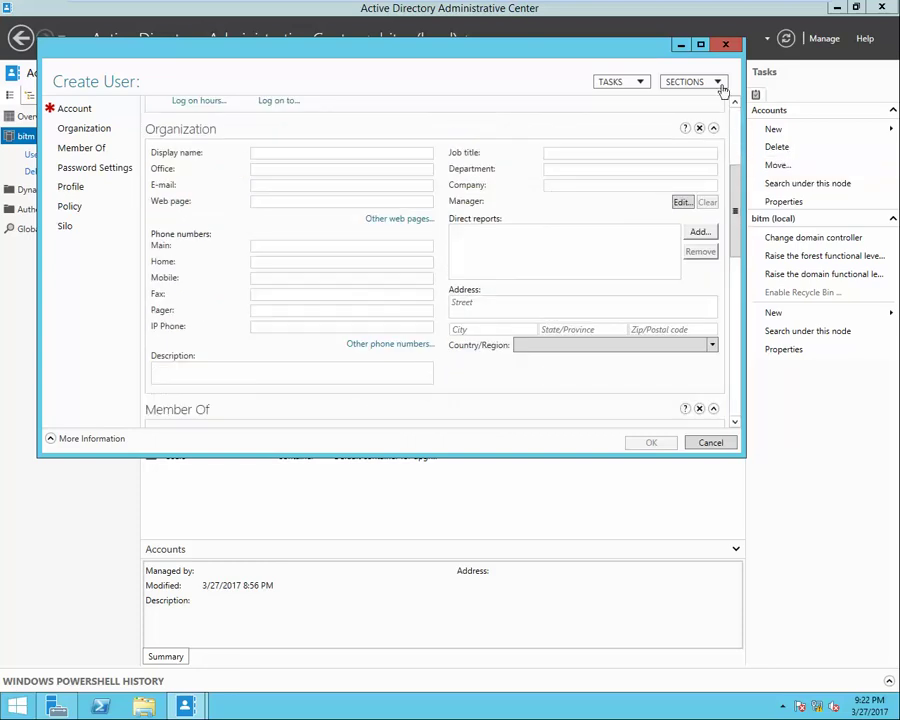
{"action": "left_click", "coordinate": [702, 46]}
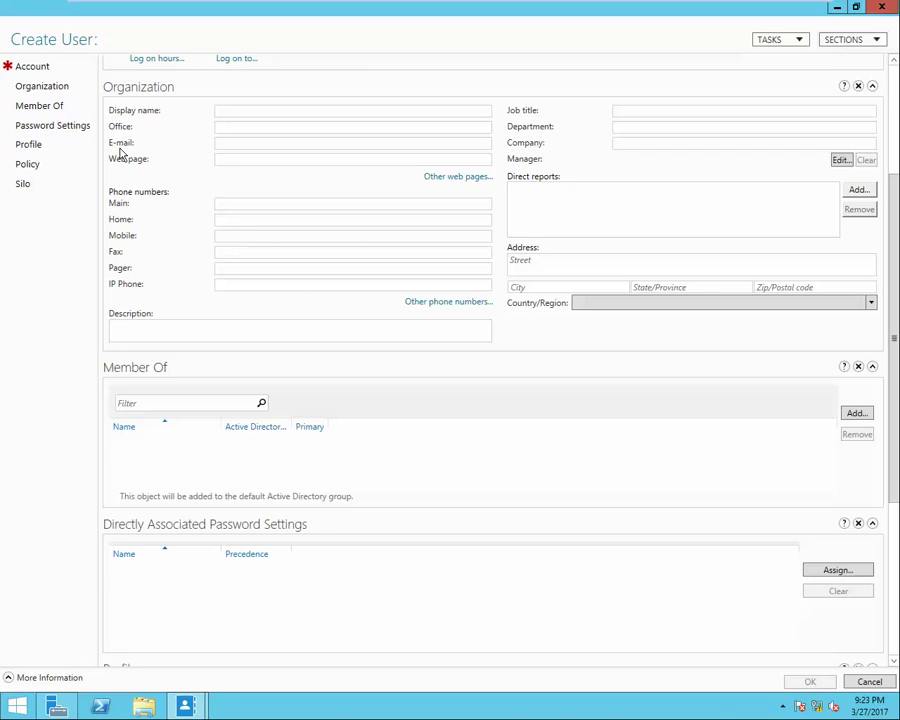
{"action": "left_click", "coordinate": [60, 128]}
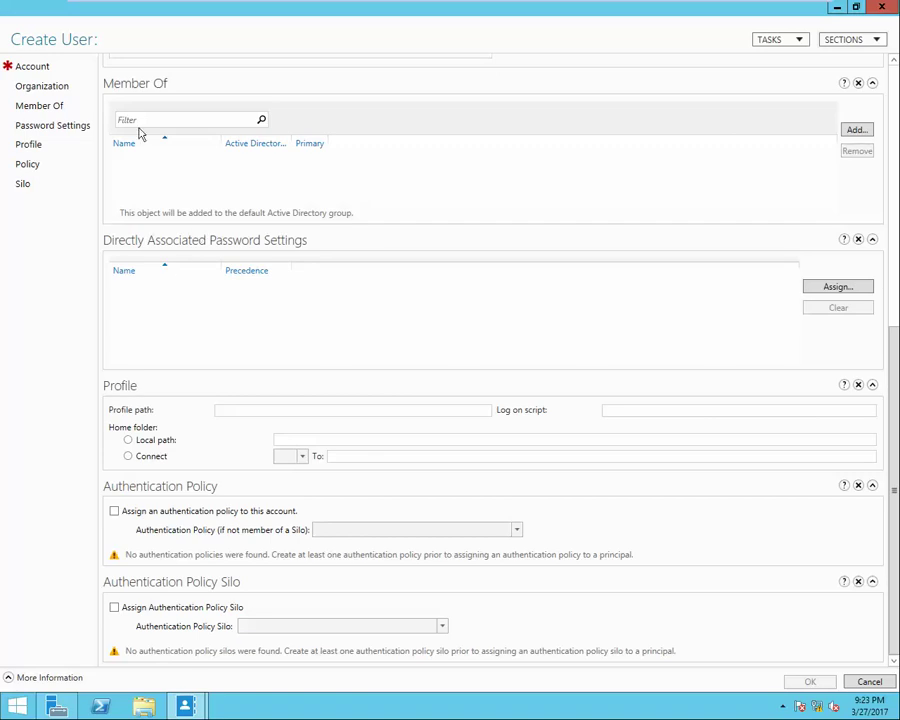
{"action": "left_click", "coordinate": [32, 146]}
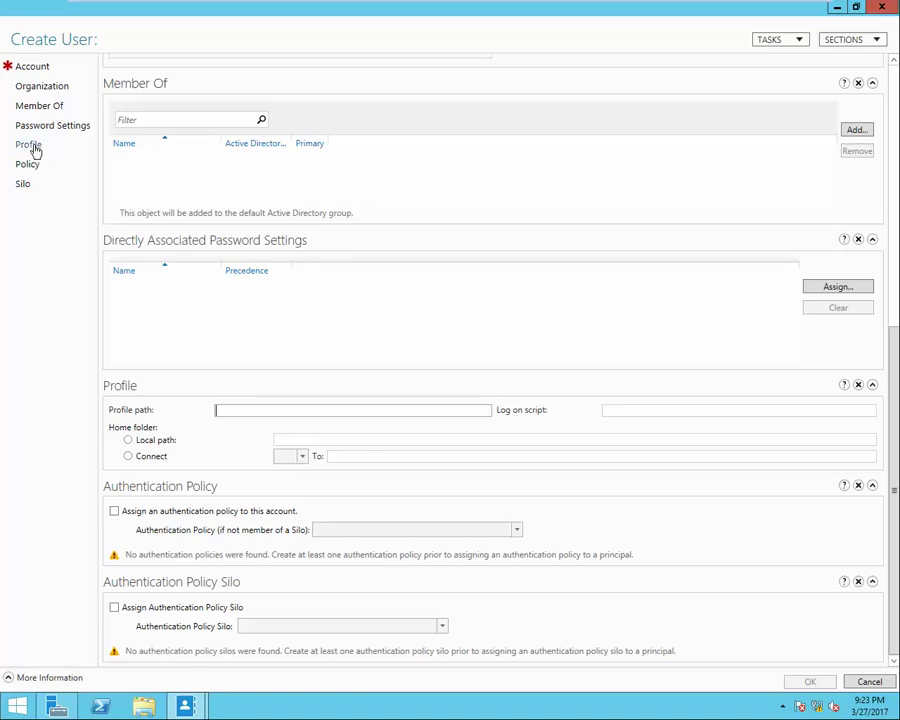
{"action": "left_click", "coordinate": [881, 8]}
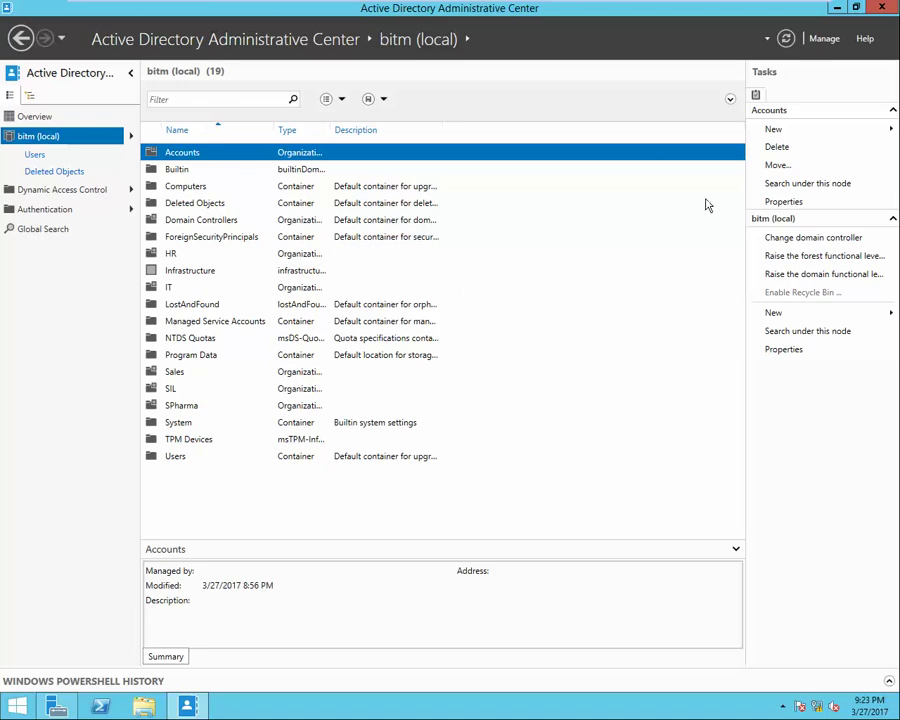
Step: Browse Authentication, Dynamic Access Control and Overview, then display the empty Deleted Objects container
{"action": "left_click", "coordinate": [781, 132]}
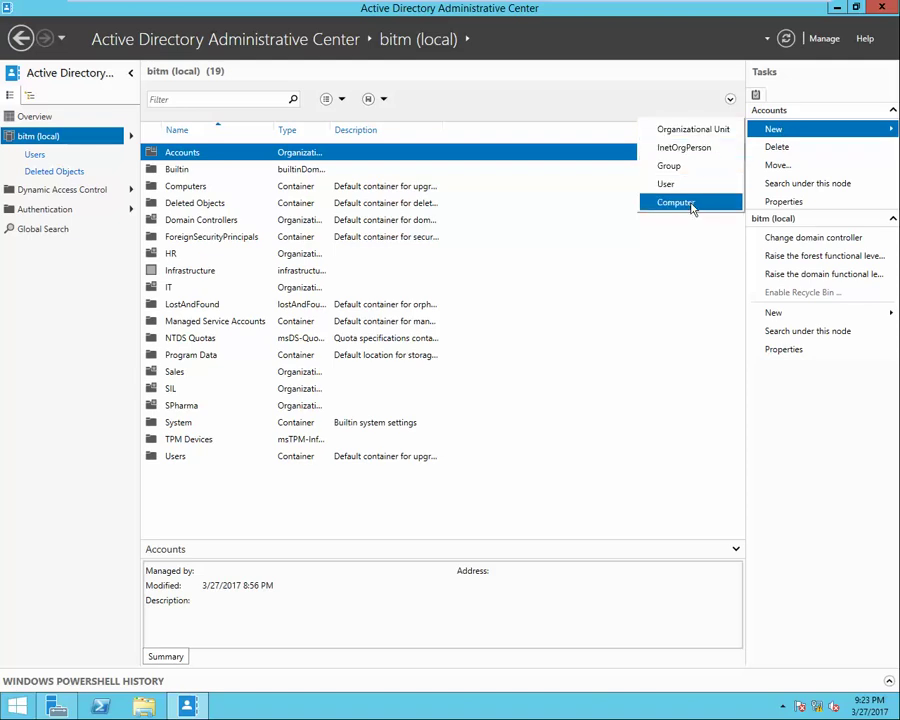
{"action": "left_click", "coordinate": [81, 209]}
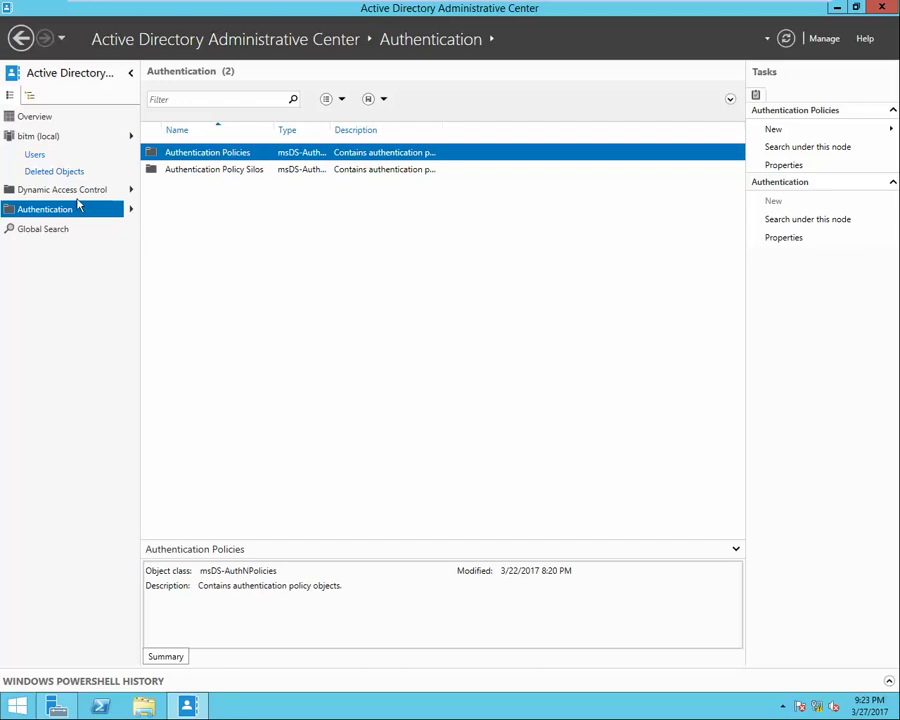
{"action": "left_click", "coordinate": [76, 193]}
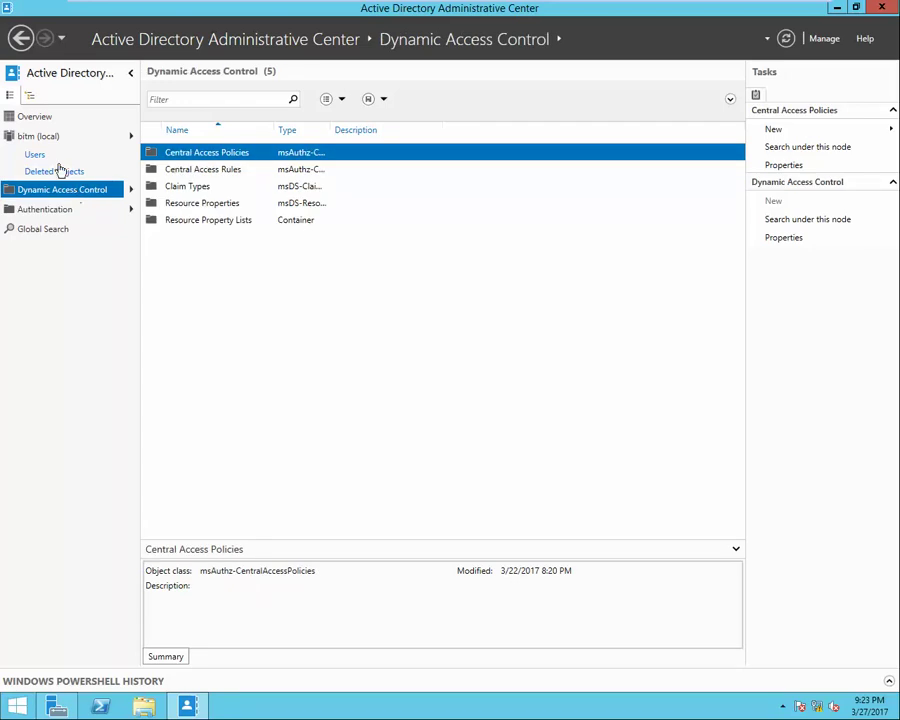
{"action": "left_click", "coordinate": [47, 136]}
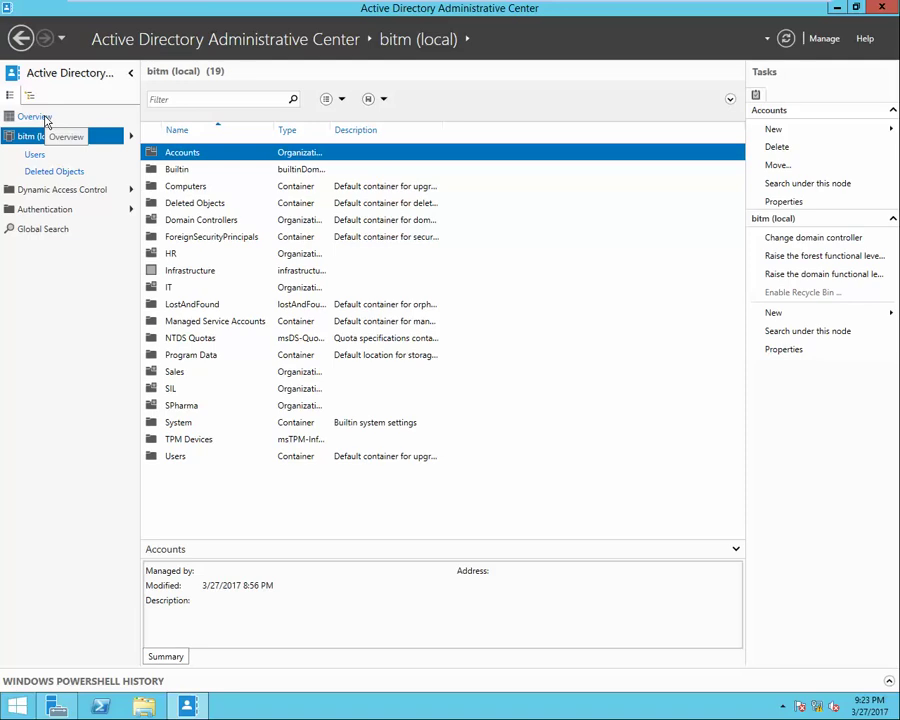
{"action": "left_click", "coordinate": [34, 117]}
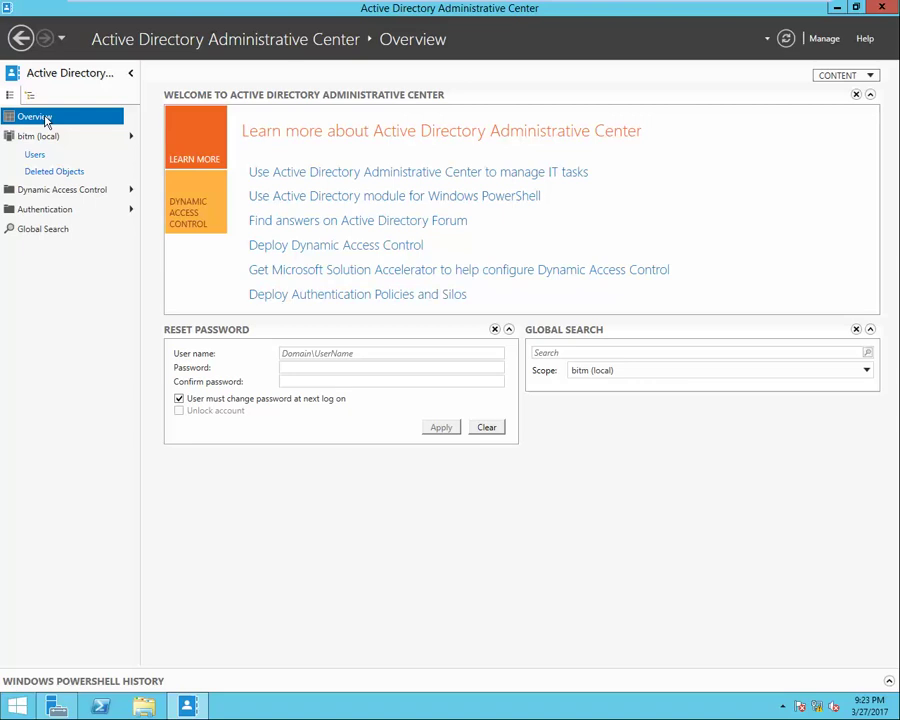
{"action": "left_click", "coordinate": [43, 138]}
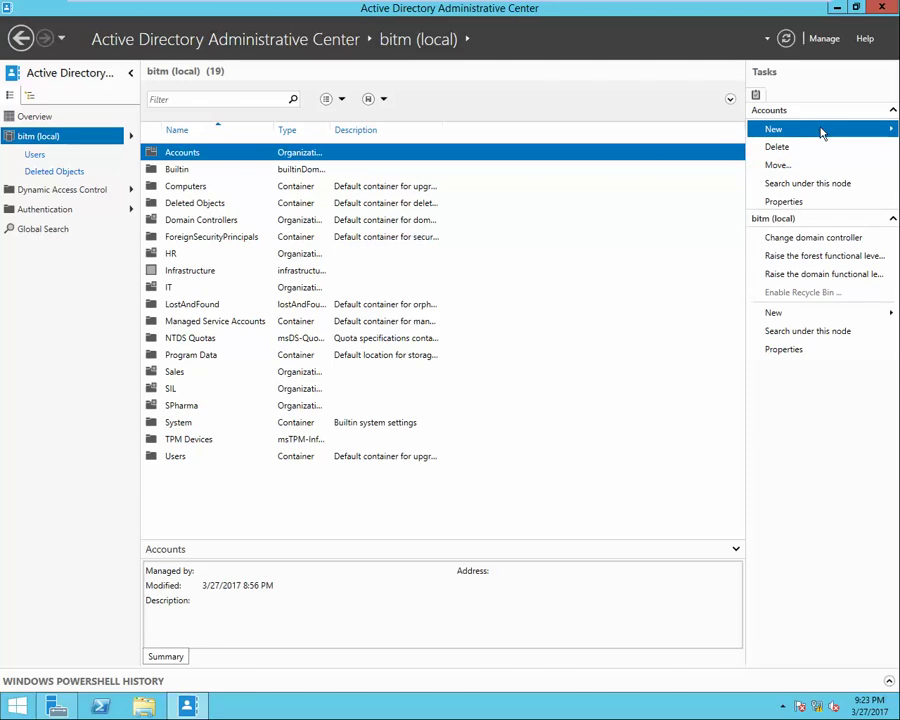
{"action": "left_click", "coordinate": [826, 40]}
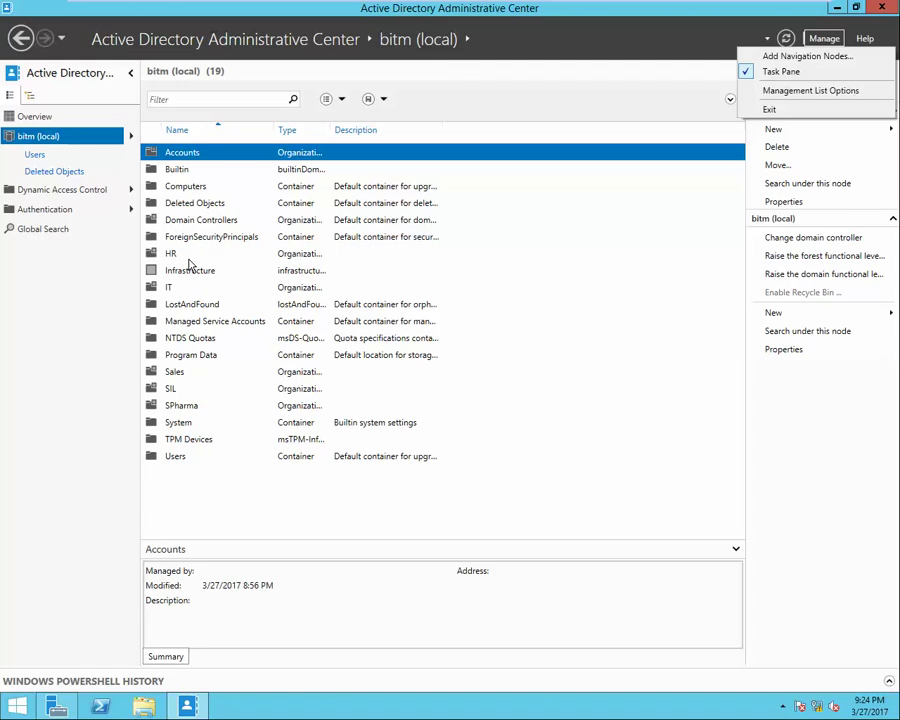
{"action": "left_click", "coordinate": [58, 172]}
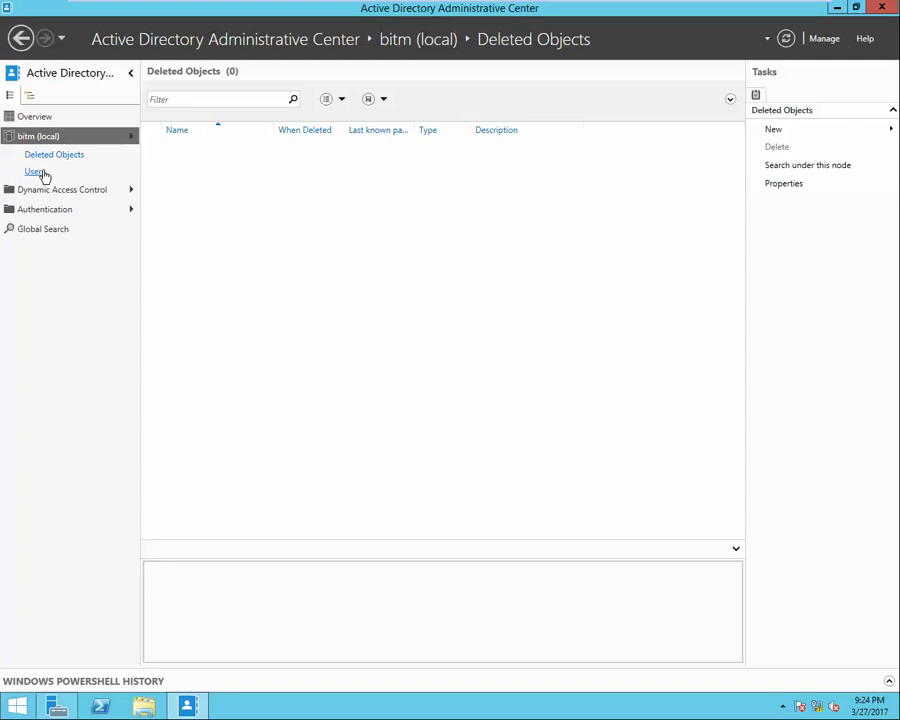
Step: List the 23 accounts and groups in bitm's Users container, returning from Overview via Back
{"action": "left_click", "coordinate": [36, 172]}
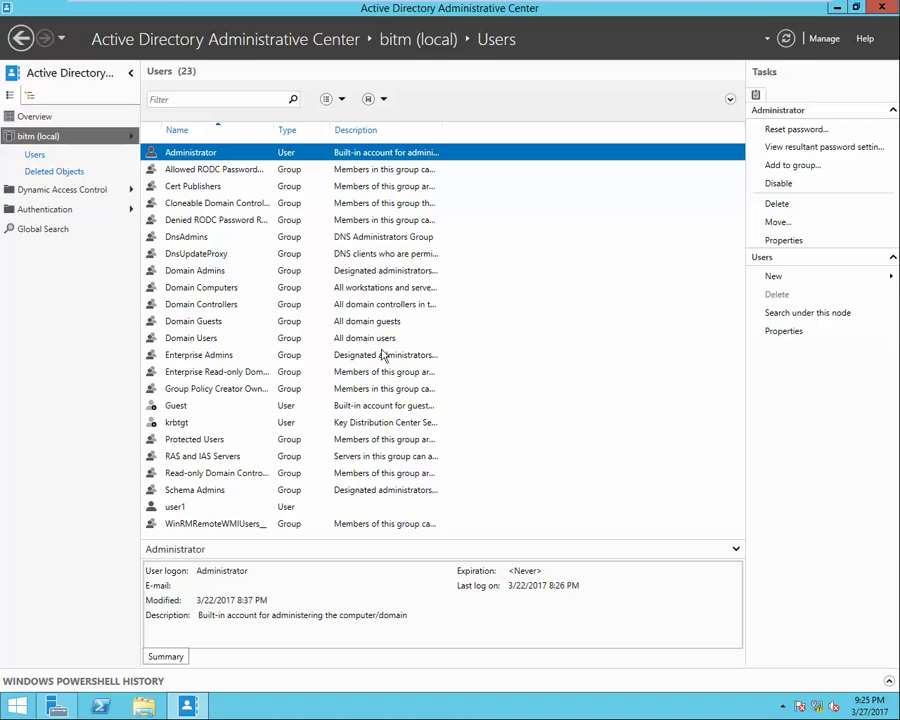
{"action": "left_click", "coordinate": [31, 118]}
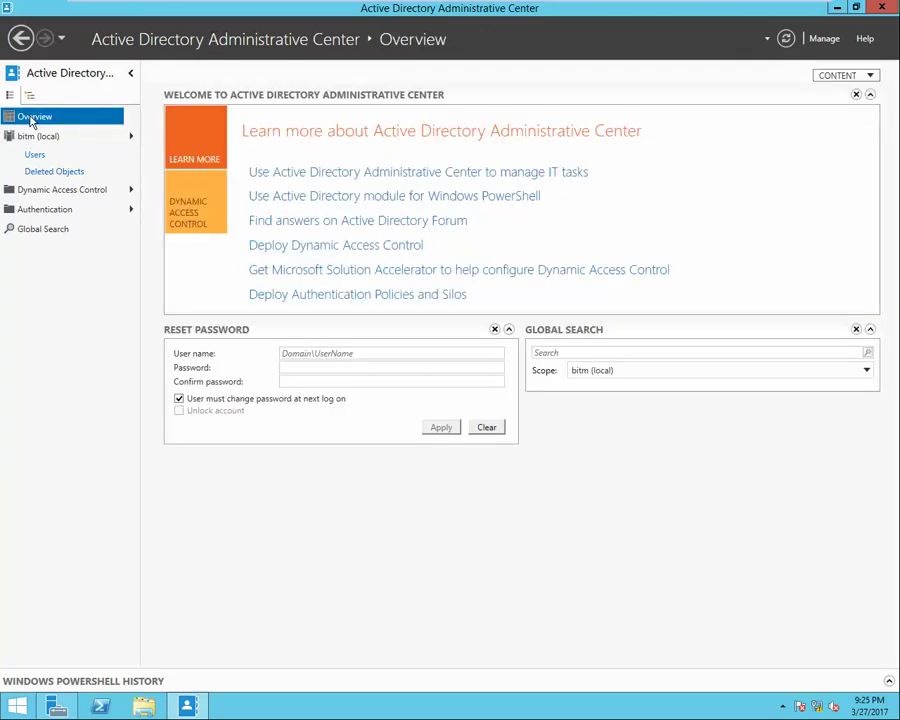
{"action": "left_click", "coordinate": [24, 39]}
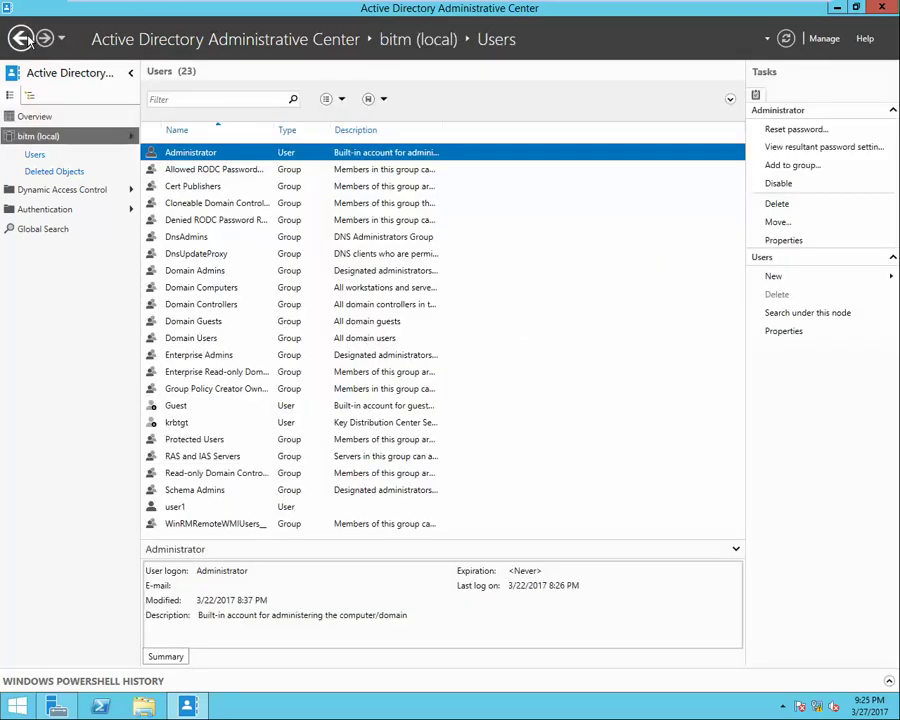
{"action": "mouse_move", "coordinate": [472, 8]}
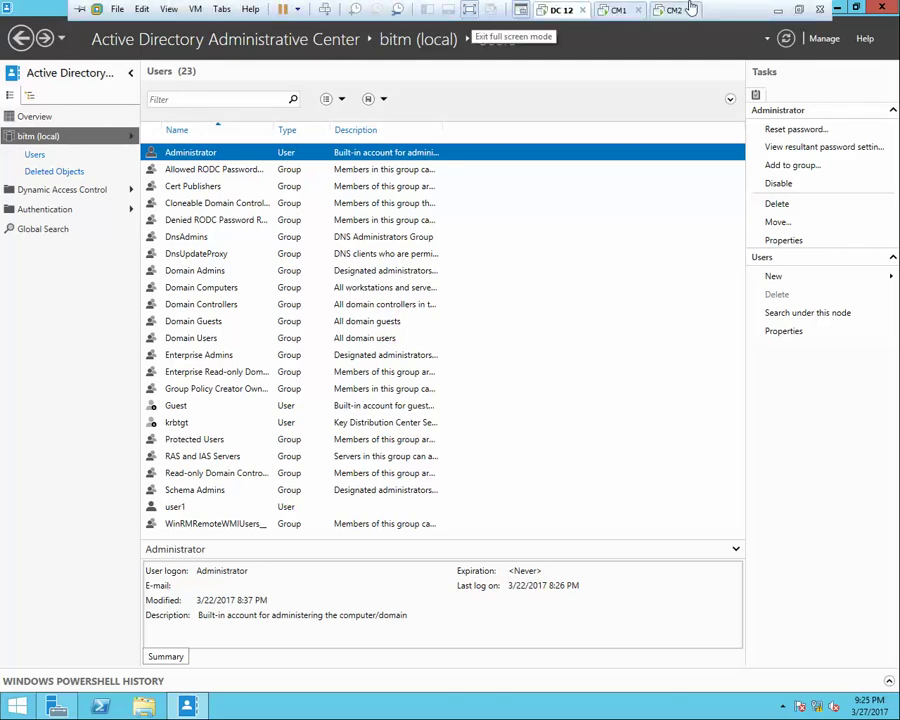
Step: Minimize the virtual machine to the host desktop and reveal the hidden tray icons
{"action": "left_click", "coordinate": [777, 10]}
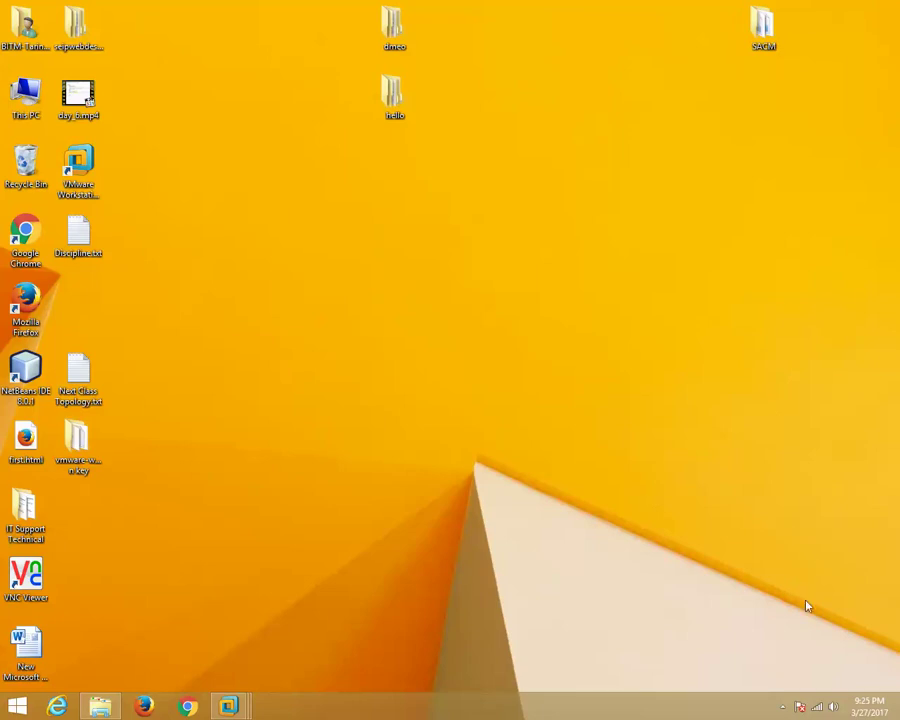
{"action": "left_click", "coordinate": [785, 708]}
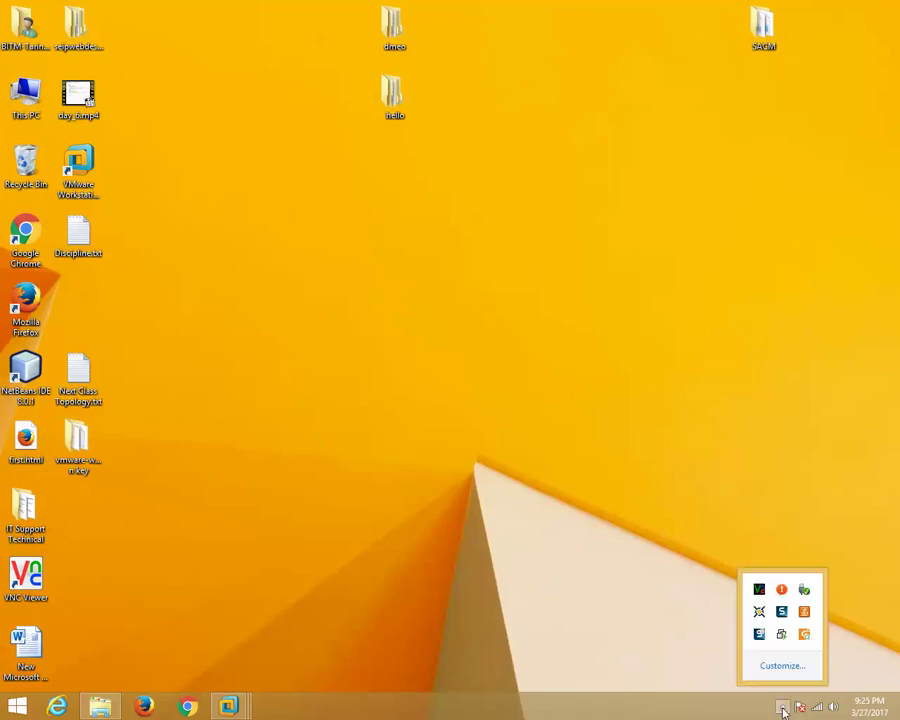